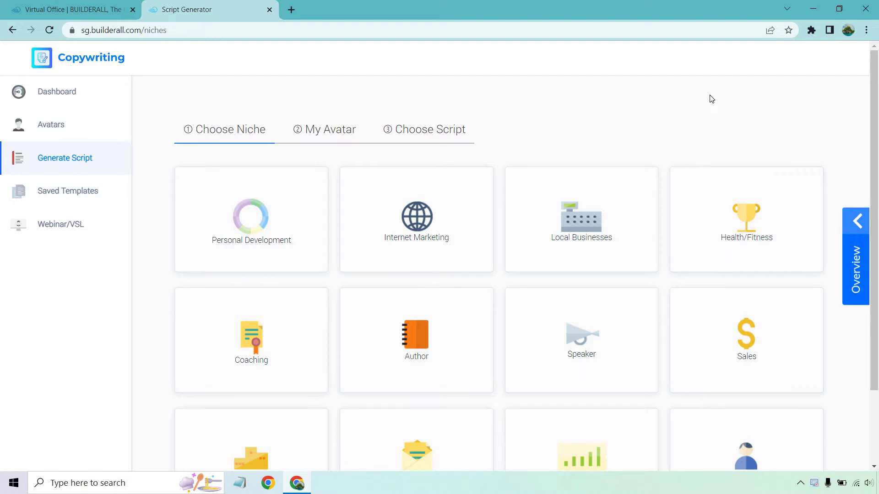
pyautogui.scroll(-2, 711, 128)
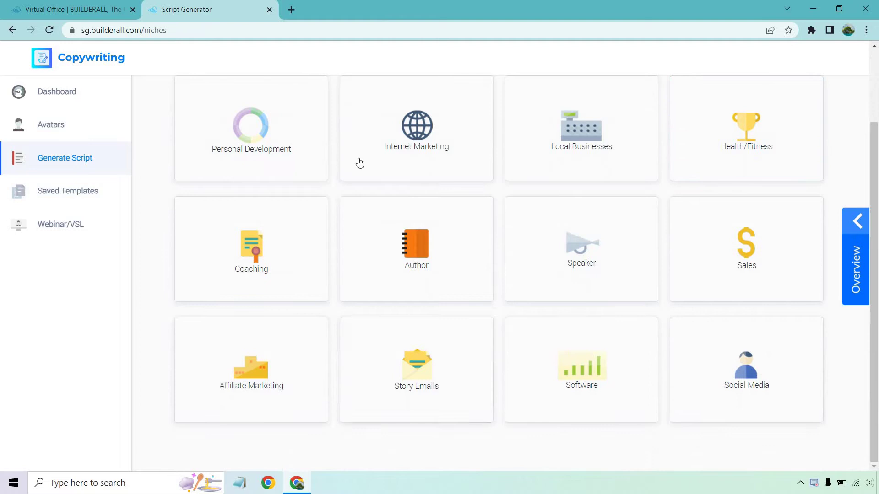
pyautogui.scroll(2, 635, 219)
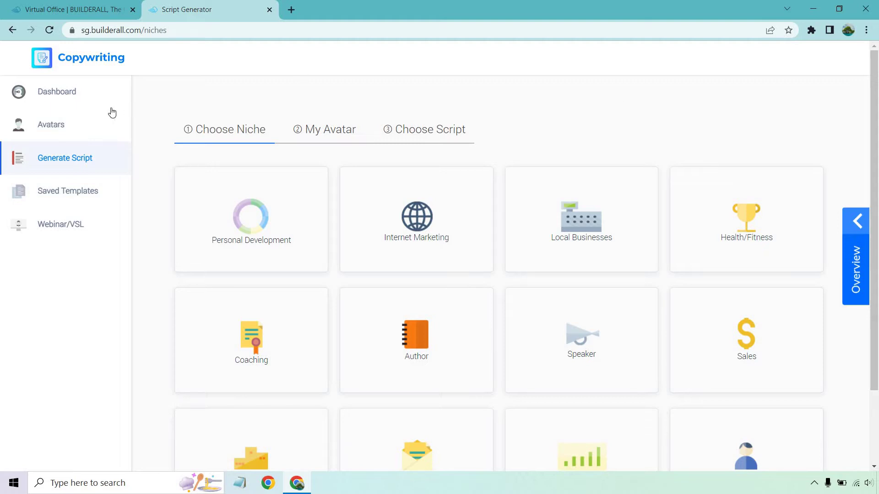
# Go to the saved avatars list and start a new avatar profile.
pyautogui.click(58, 125)
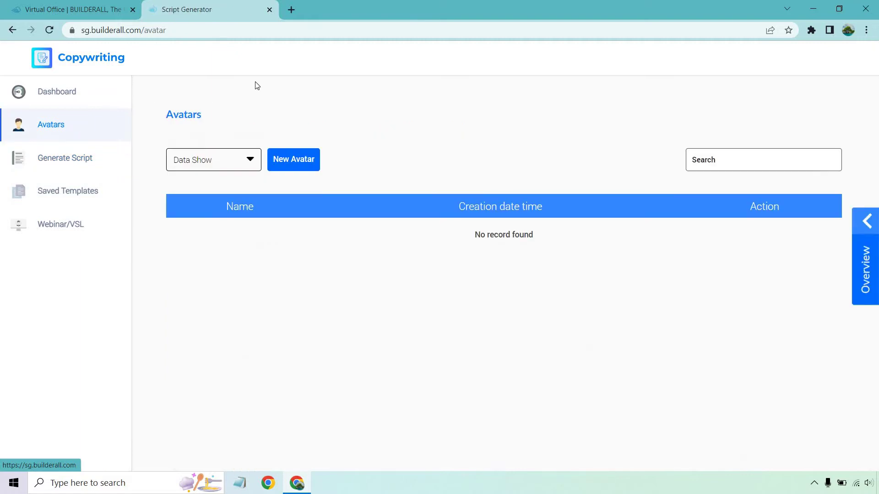
pyautogui.click(309, 160)
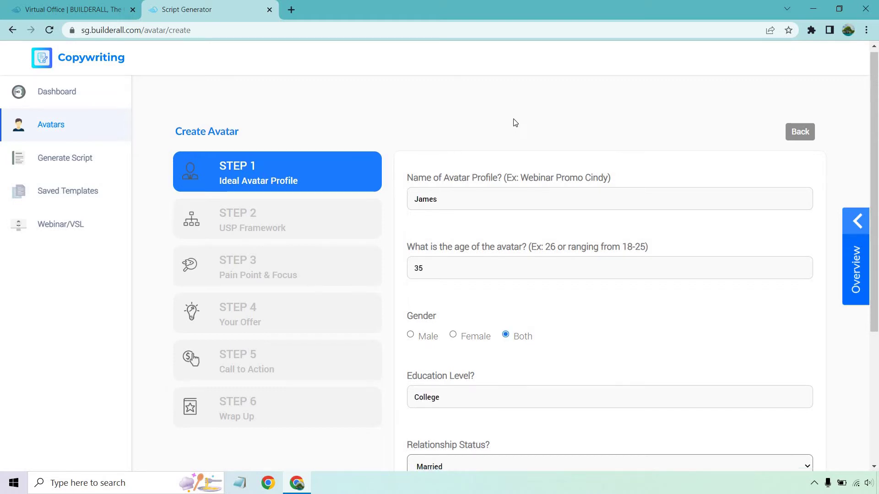
pyautogui.scroll(-1, 515, 123)
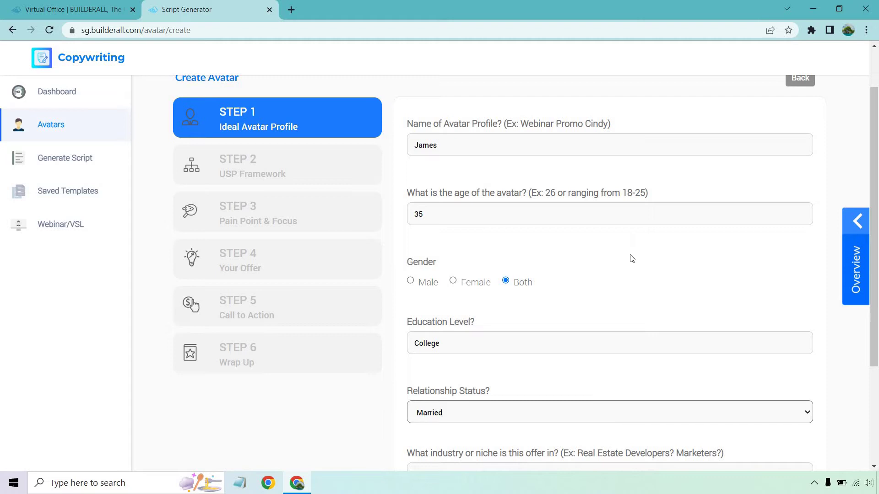
pyautogui.scroll(-1, 624, 237)
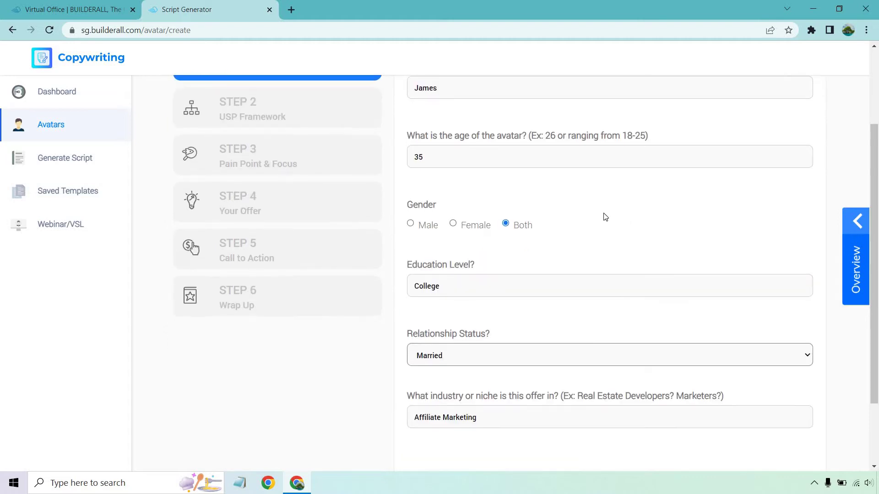
pyautogui.scroll(-1, 601, 196)
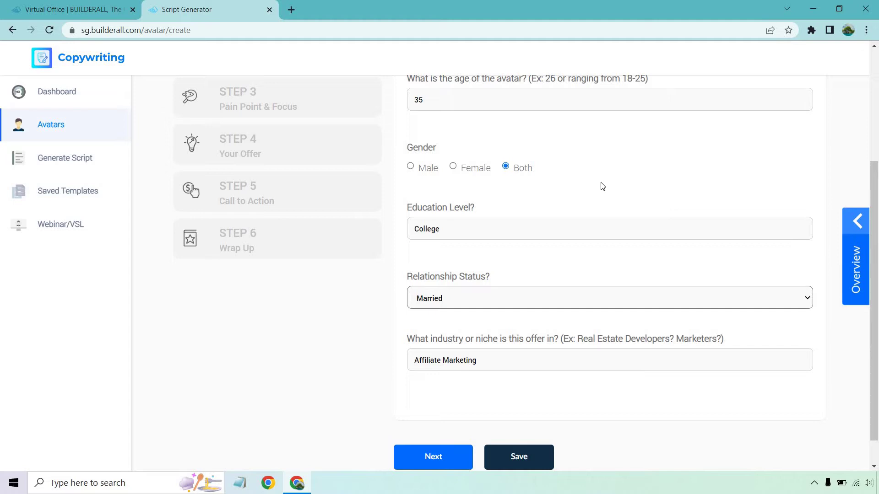
pyautogui.scroll(-1, 604, 151)
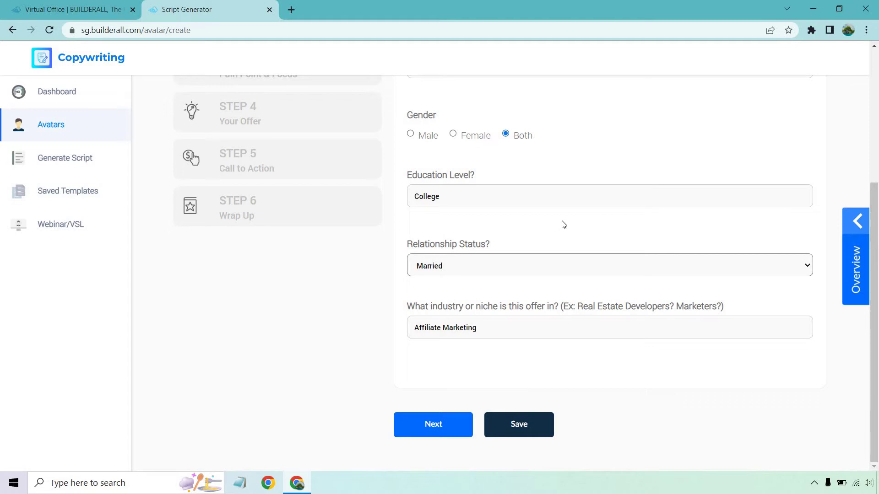
pyautogui.scroll(3, 563, 226)
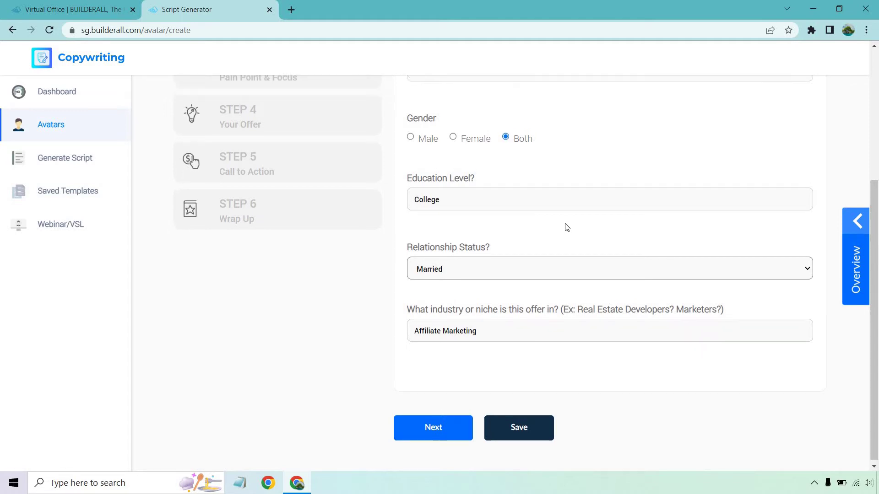
pyautogui.scroll(-3, 566, 228)
# Advance to the Step 2 USP Framework questions.
pyautogui.click(431, 424)
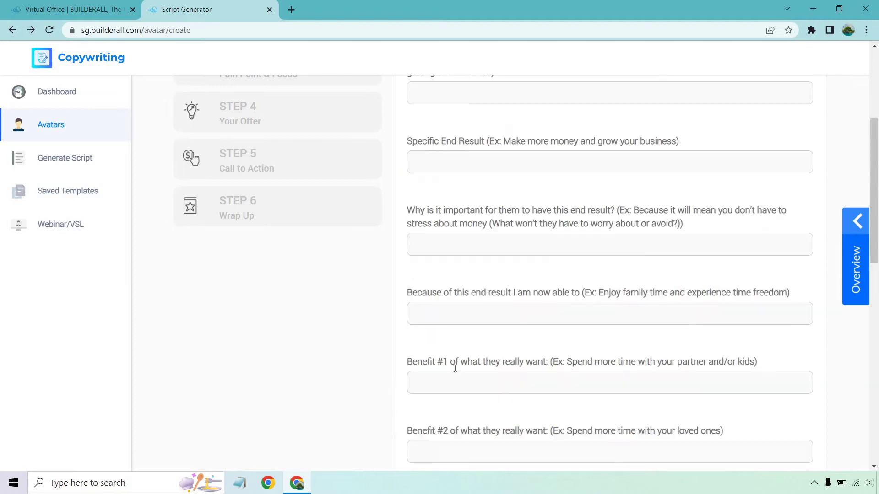
pyautogui.scroll(3, 716, 274)
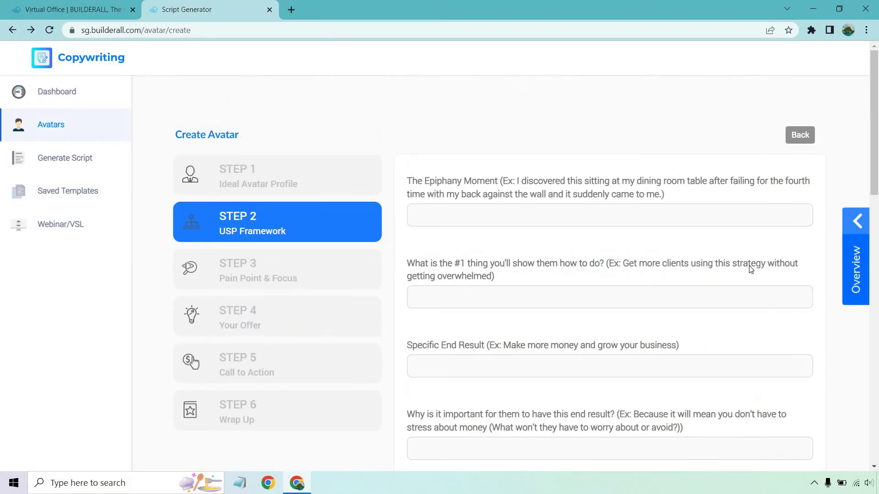
pyautogui.scroll(-5, 748, 267)
pyautogui.scroll(5, 748, 266)
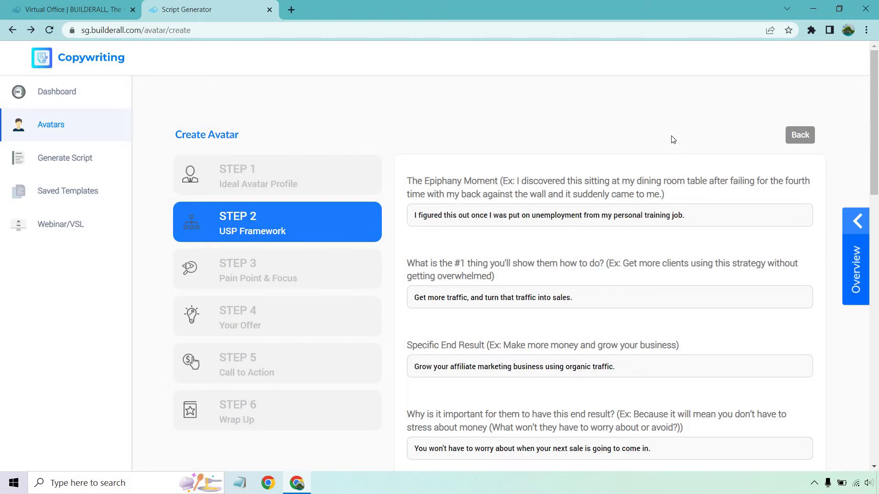
pyautogui.scroll(-2, 671, 139)
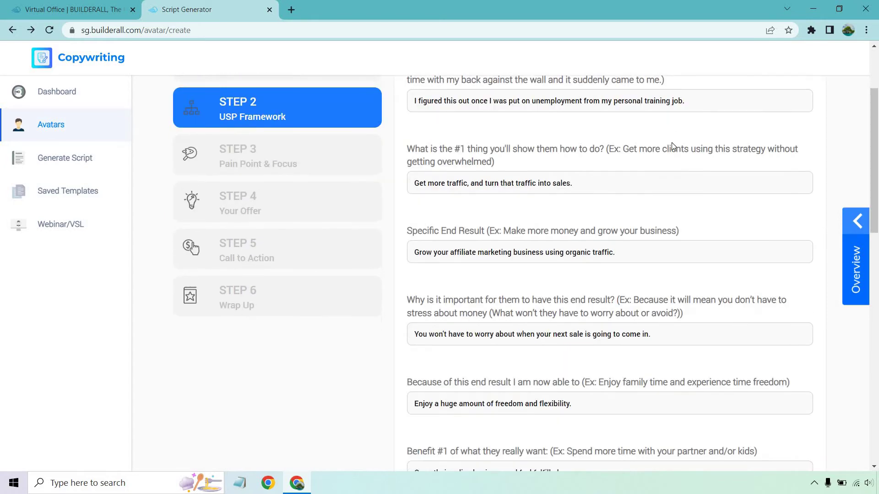
pyautogui.scroll(-1, 672, 139)
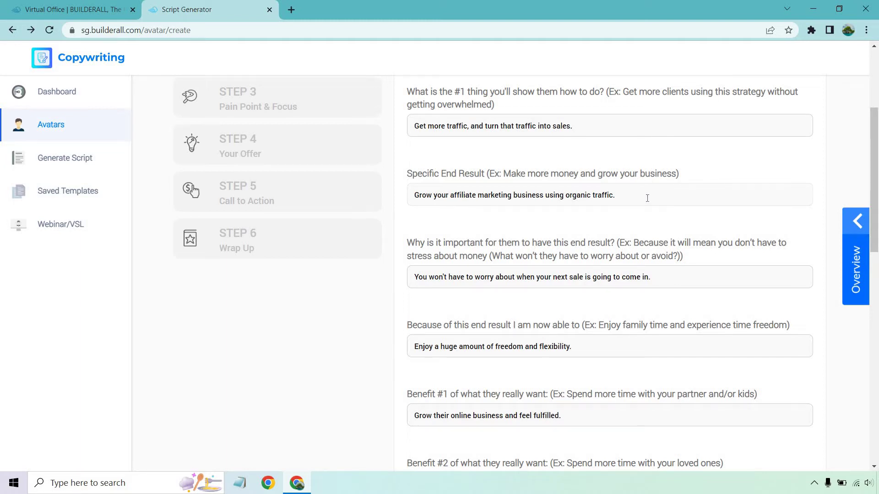
pyautogui.scroll(-1, 647, 196)
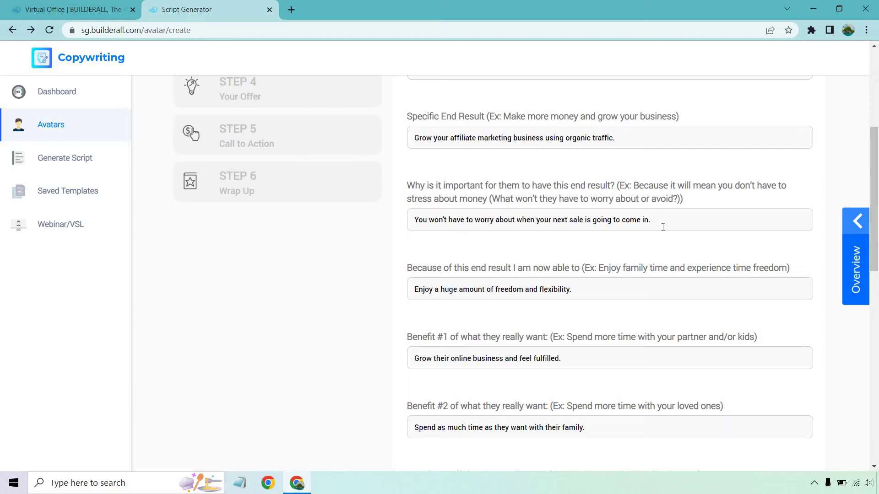
# Review the why-it-matters and personal story USP answers.
pyautogui.moveTo(664, 214); pyautogui.dragTo(377, 222)
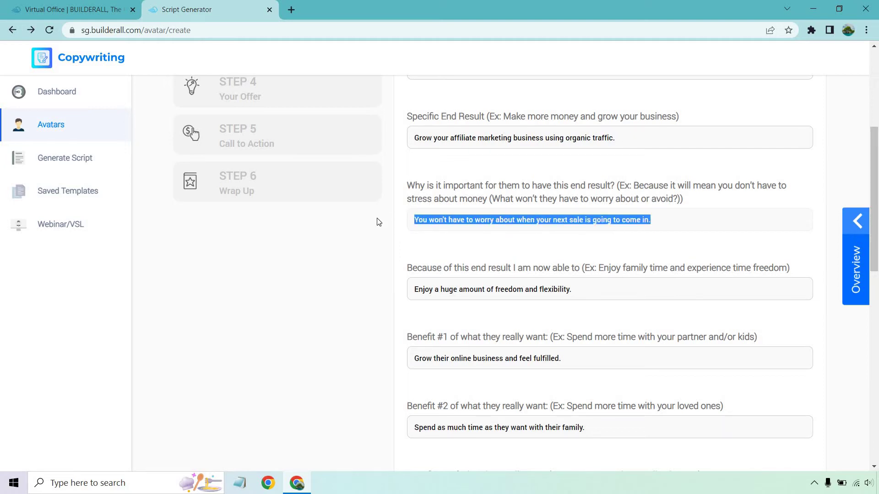
pyautogui.click(736, 216)
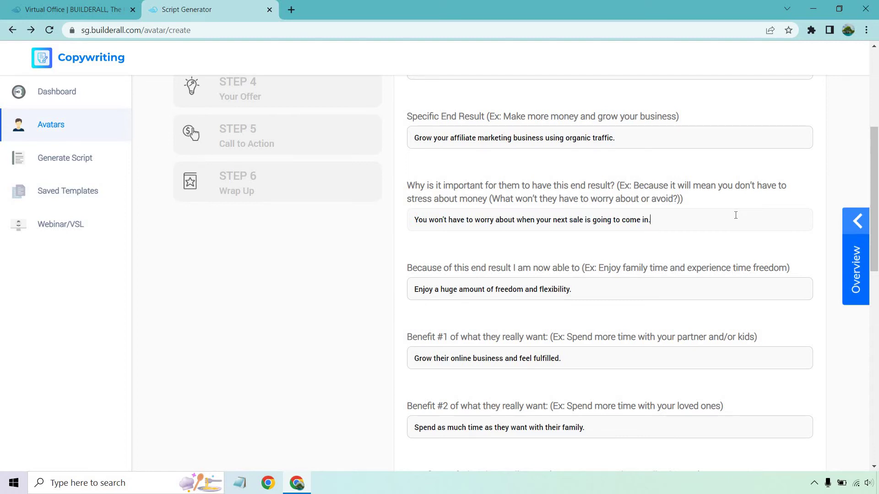
pyautogui.scroll(-2, 722, 196)
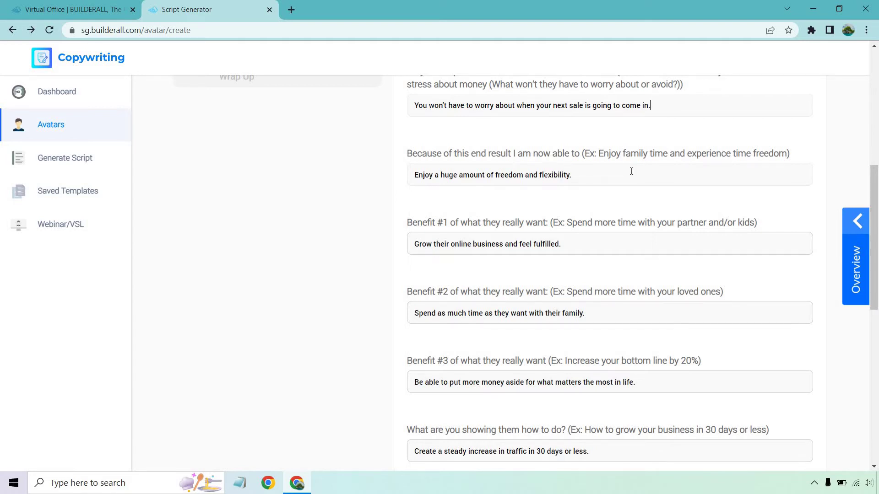
pyautogui.scroll(-1, 631, 171)
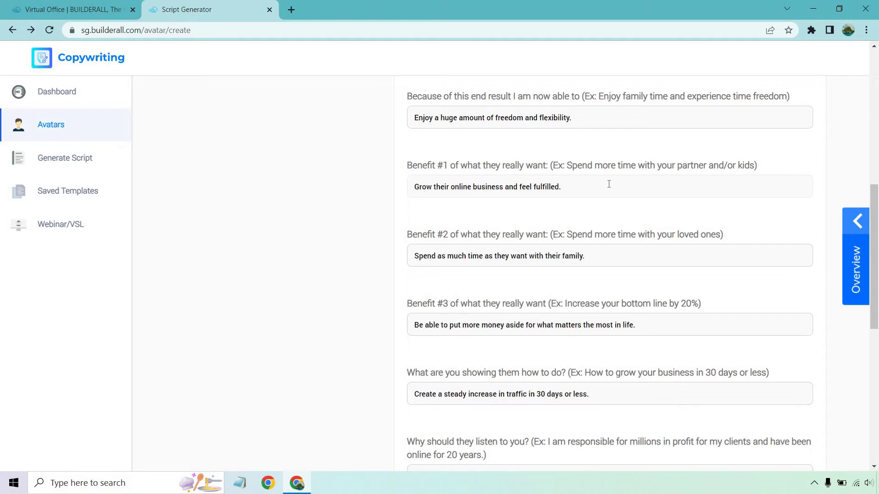
pyautogui.scroll(-1, 608, 184)
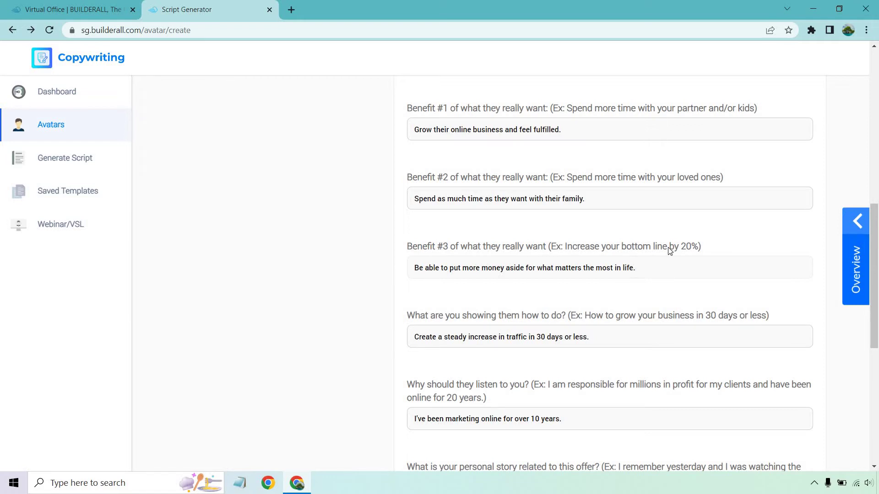
pyautogui.scroll(-2, 668, 249)
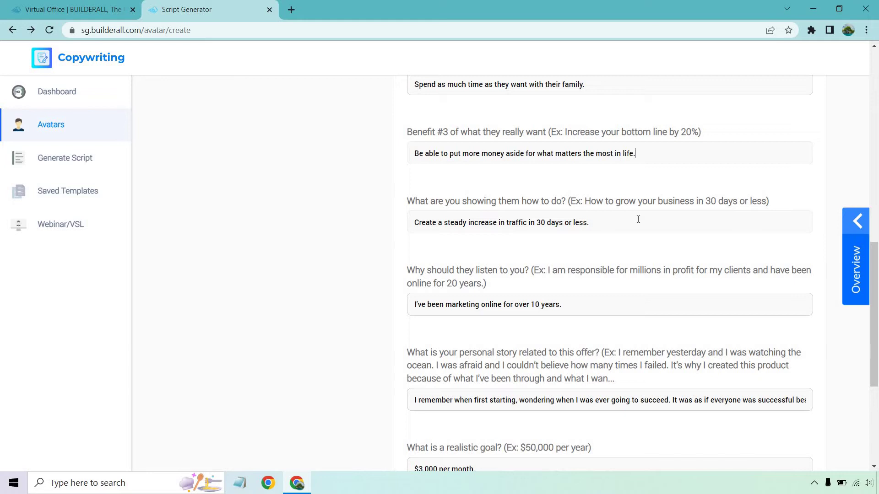
pyautogui.scroll(-1, 625, 224)
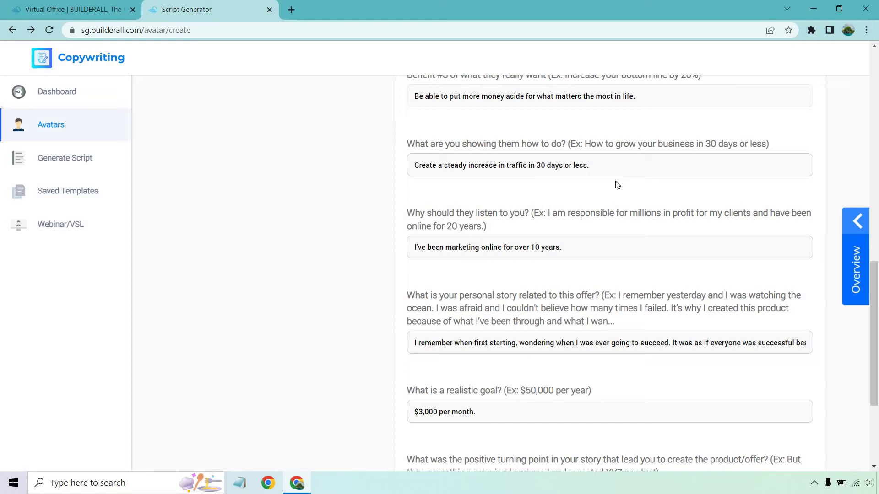
pyautogui.scroll(-1, 624, 180)
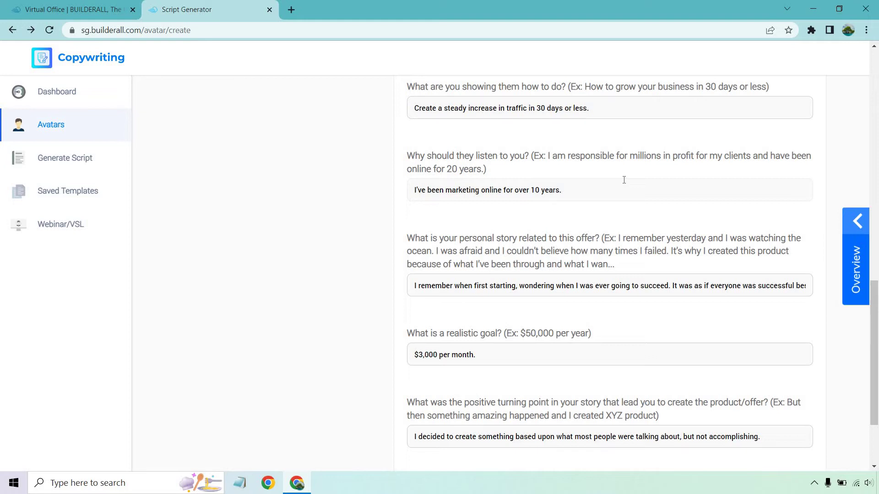
pyautogui.scroll(-1, 624, 179)
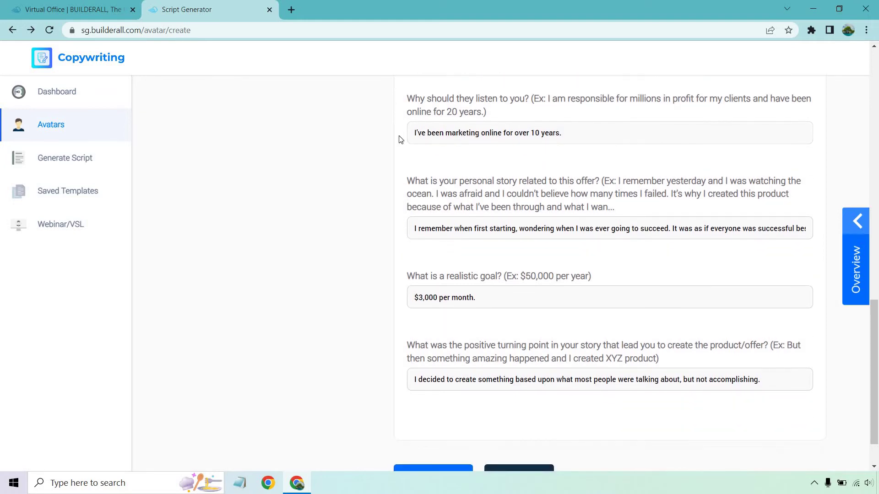
pyautogui.hotkey('ctrl', 'a')
pyautogui.click(539, 165)
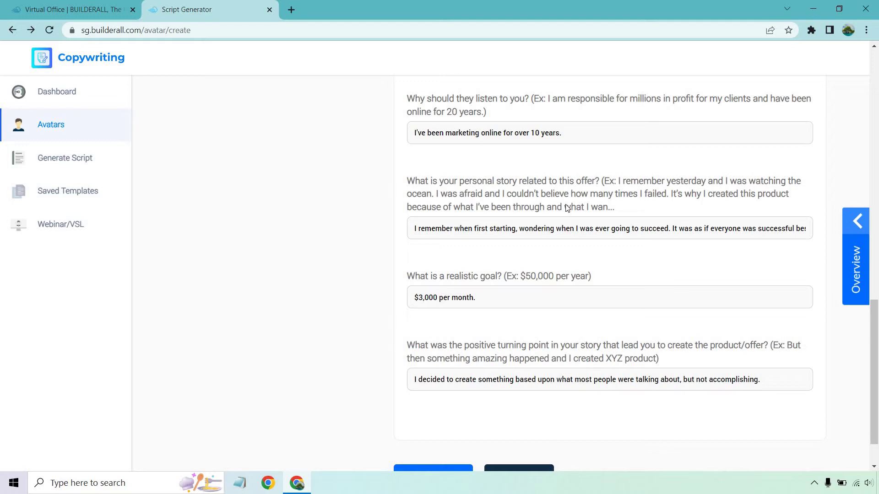
pyautogui.moveTo(442, 229); pyautogui.dragTo(810, 233)
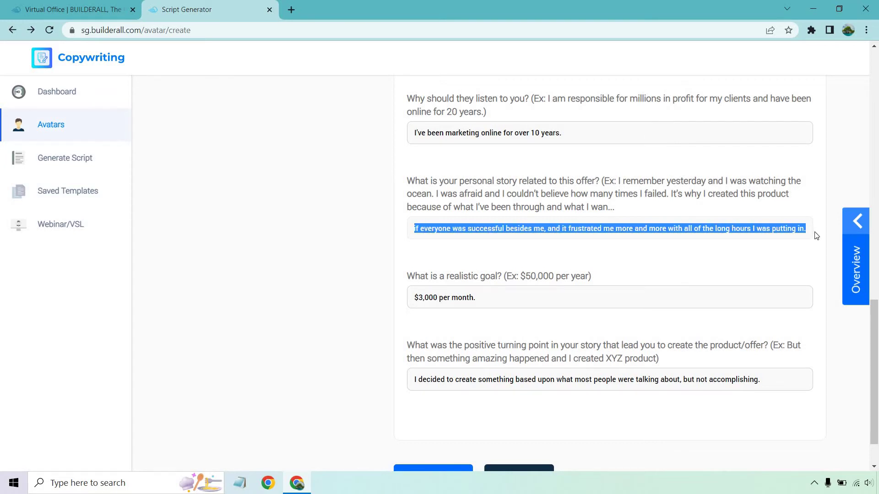
pyautogui.click(701, 243)
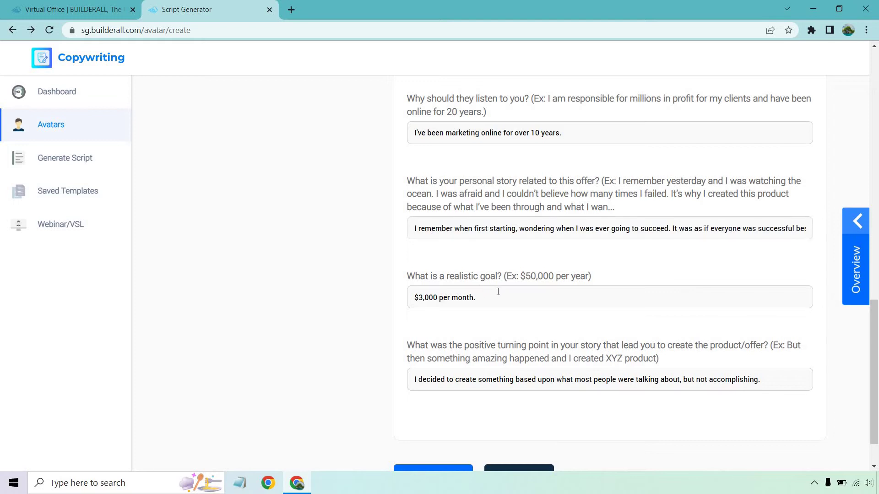
pyautogui.scroll(-1, 327, 239)
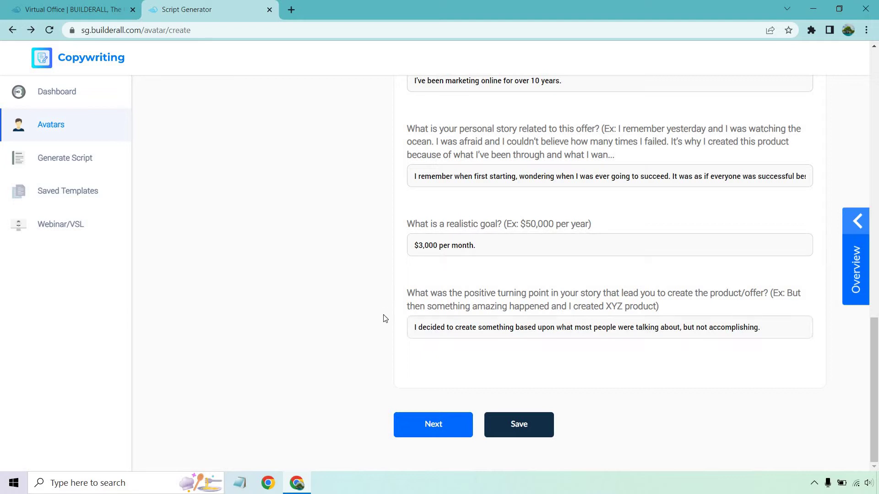
# Review the pain answers: lack of time, the free report example, roadblocks and costs.
pyautogui.click(415, 424)
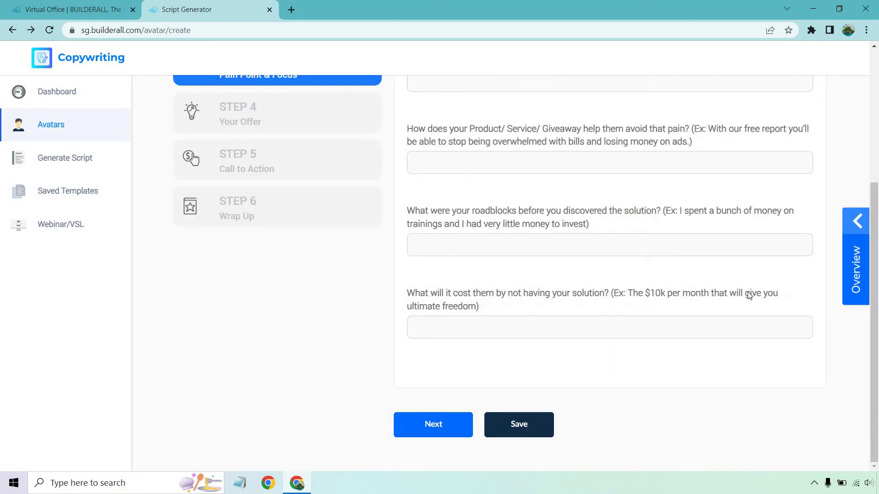
pyautogui.scroll(1, 748, 295)
pyautogui.scroll(2, 757, 289)
pyautogui.scroll(-1, 769, 285)
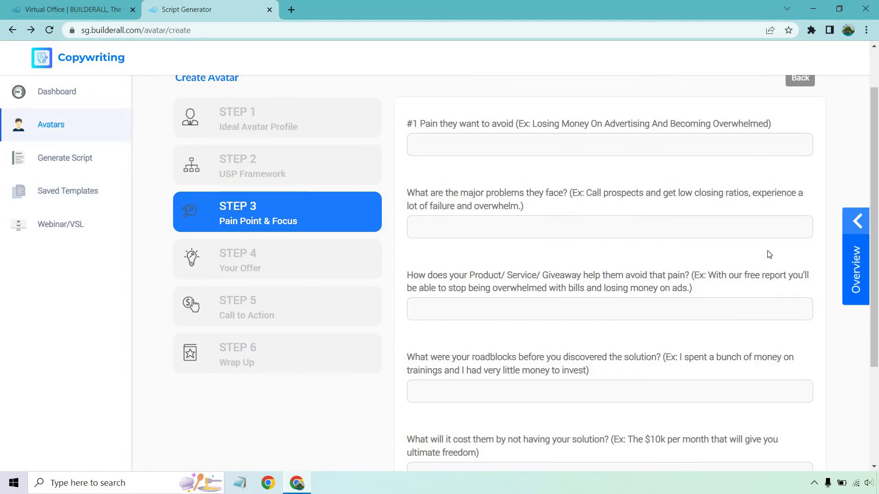
pyautogui.click(476, 143)
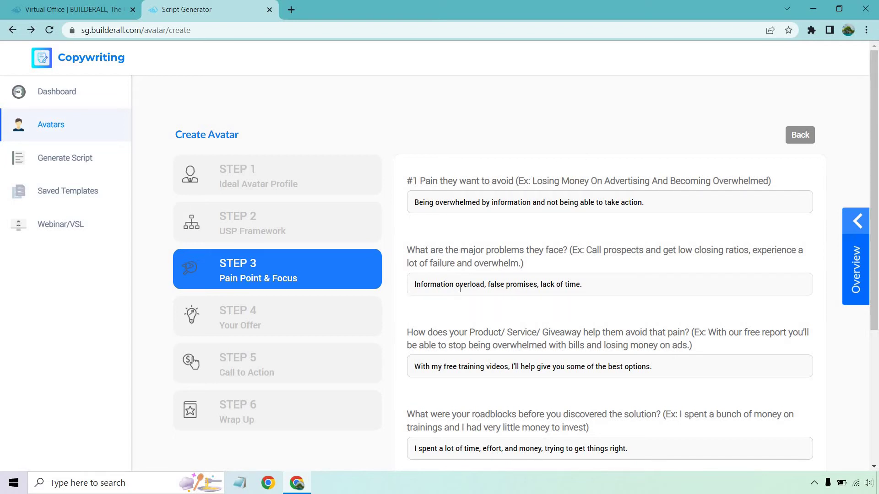
pyautogui.click(540, 284)
pyautogui.keyDown('shift'); pyautogui.click(618, 282); pyautogui.keyUp('shift')
pyautogui.click(607, 265)
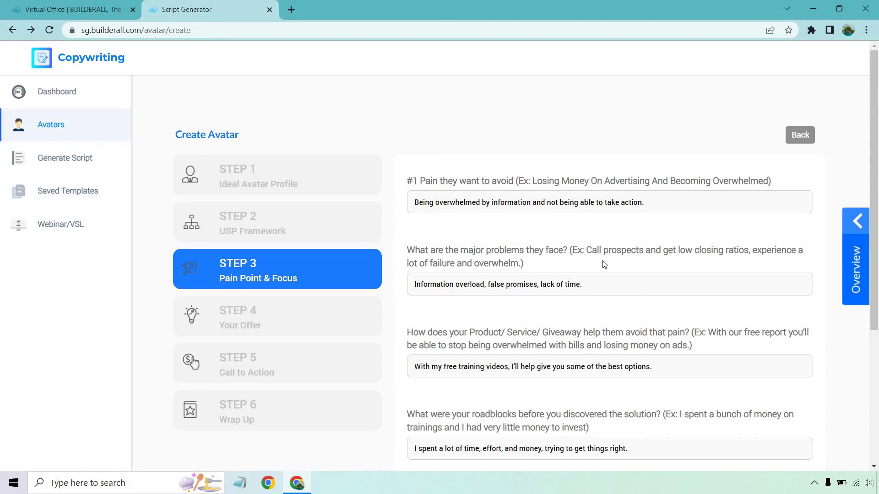
pyautogui.scroll(-1, 596, 251)
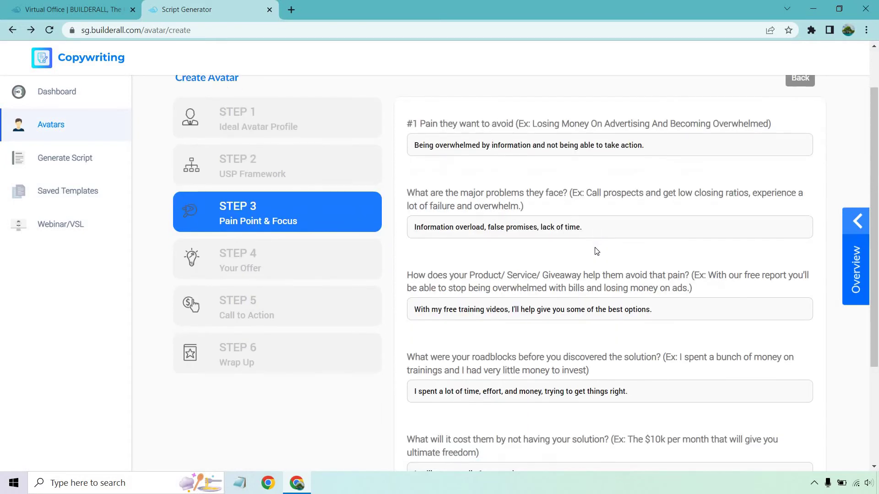
pyautogui.scroll(-1, 595, 251)
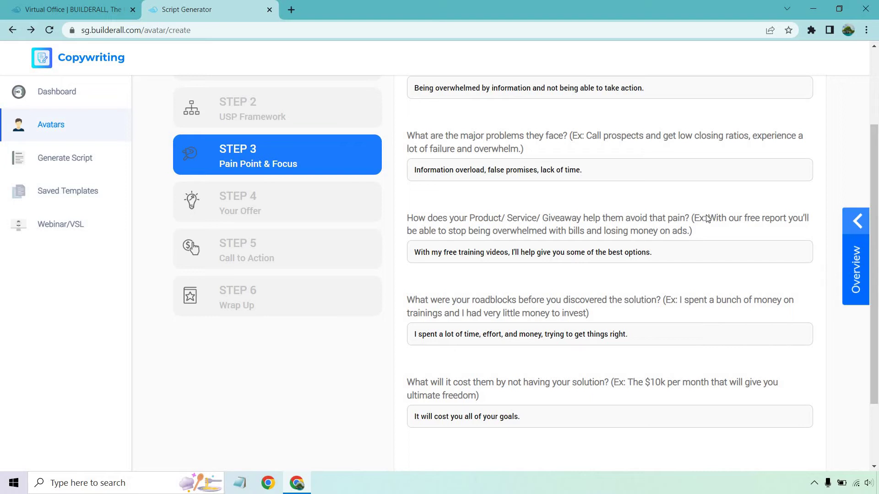
pyautogui.moveTo(714, 219); pyautogui.dragTo(785, 218)
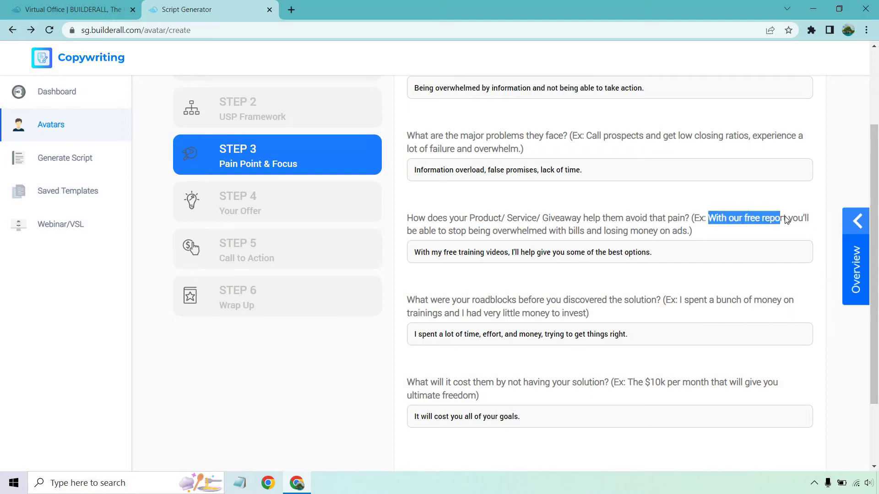
pyautogui.click(768, 198)
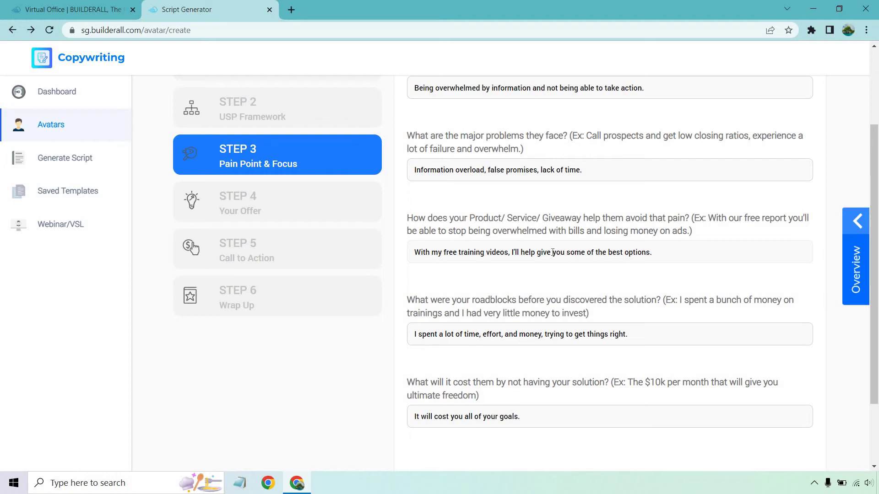
pyautogui.scroll(-1, 593, 240)
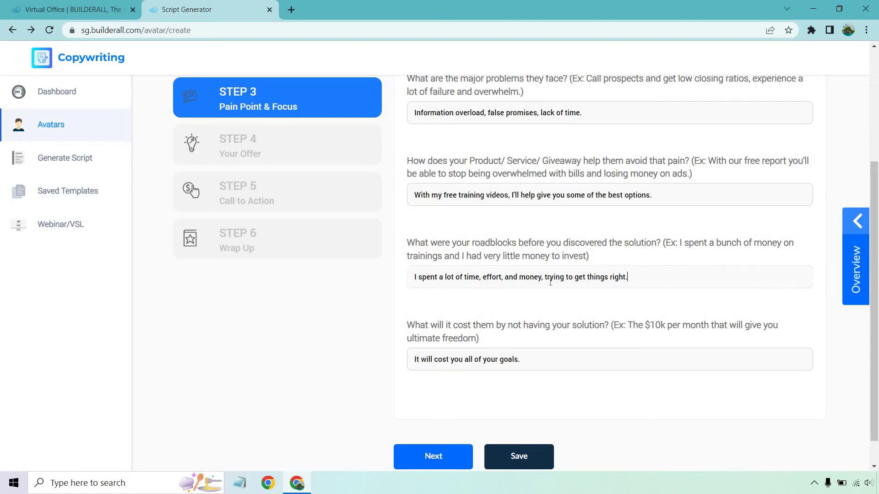
pyautogui.moveTo(627, 277); pyautogui.dragTo(381, 290)
pyautogui.click(510, 277)
pyautogui.scroll(-1, 508, 261)
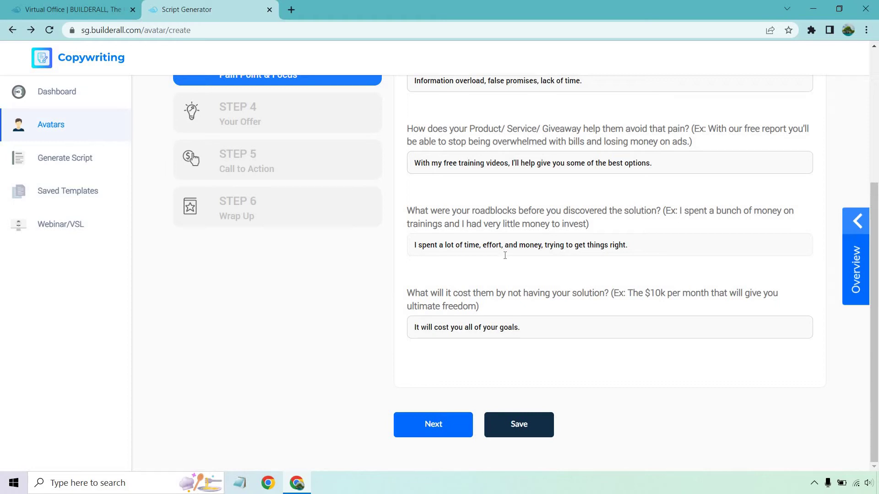
pyautogui.moveTo(536, 331); pyautogui.dragTo(230, 324)
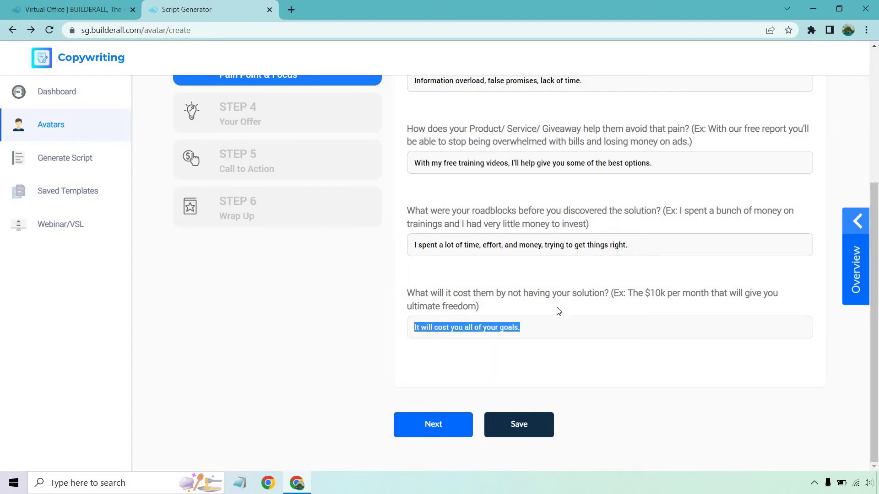
pyautogui.click(542, 329)
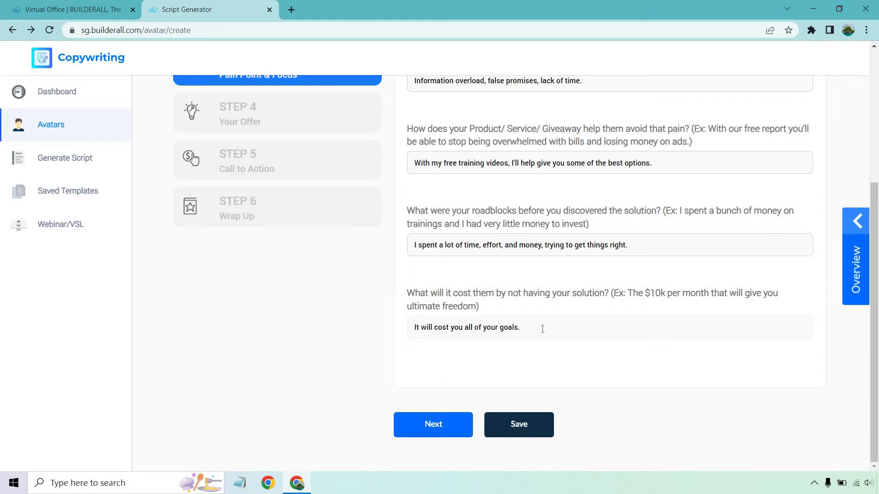
# On Your Offer, check the giveaway name and keep Lead Magnet as offer type.
pyautogui.click(424, 426)
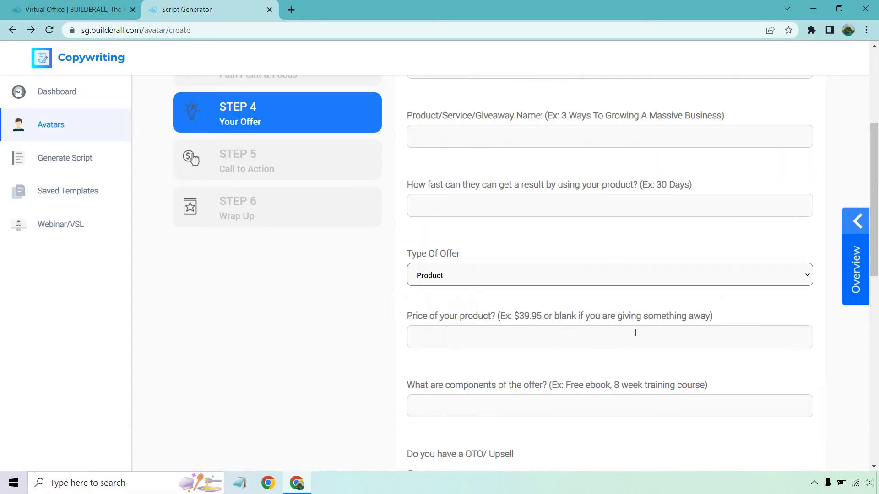
pyautogui.scroll(2, 734, 287)
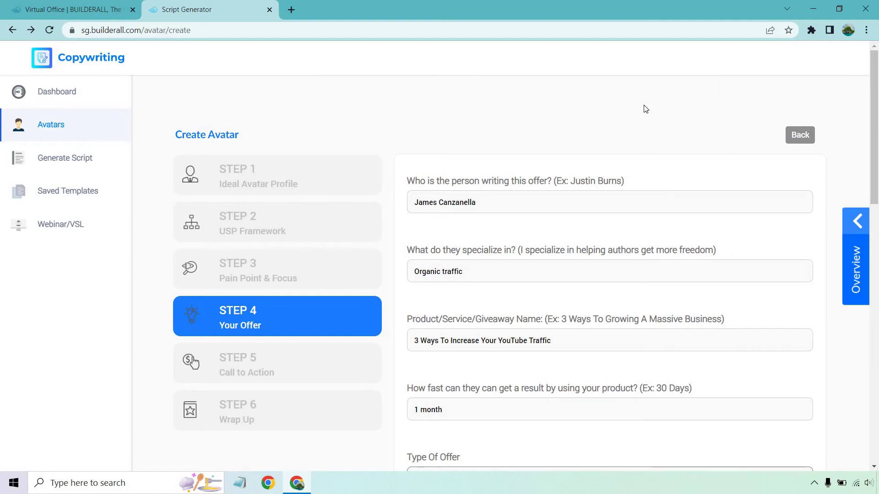
pyautogui.scroll(-1, 644, 108)
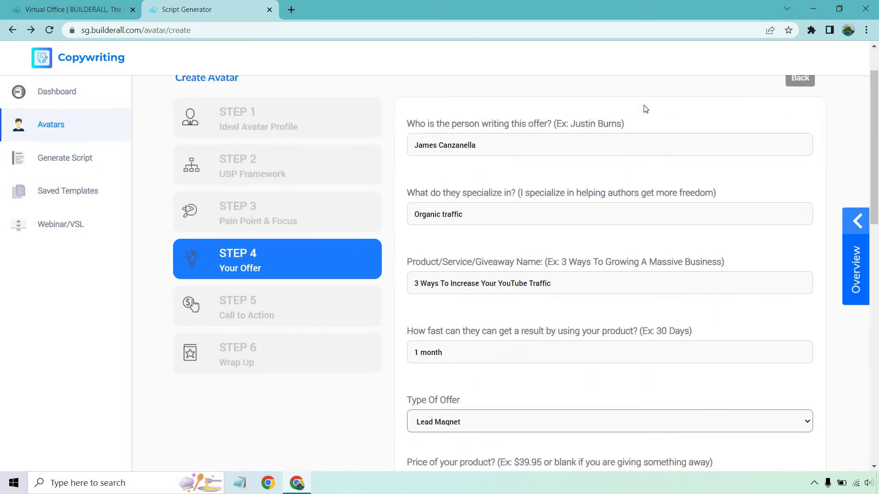
pyautogui.scroll(-1, 609, 170)
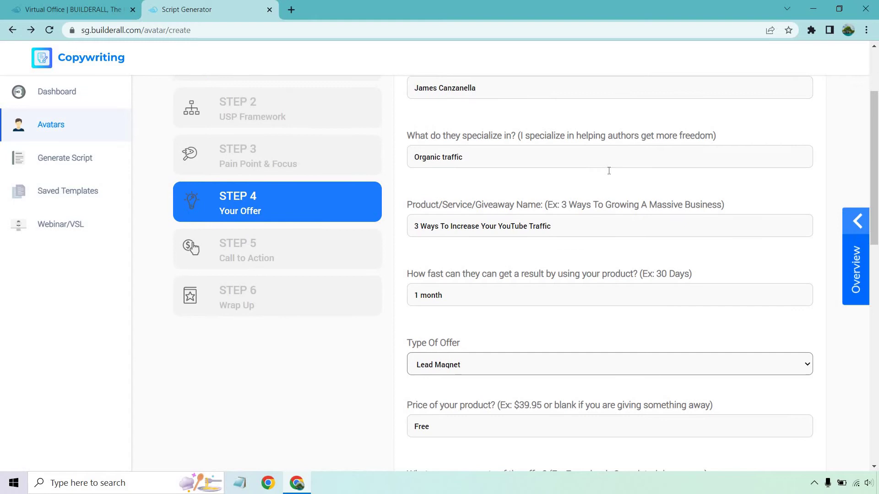
pyautogui.moveTo(571, 227); pyautogui.dragTo(402, 226)
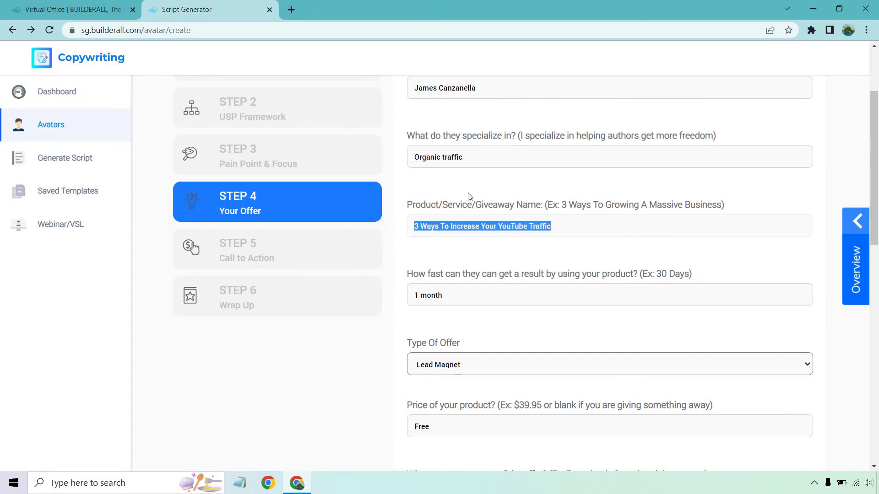
pyautogui.click(490, 186)
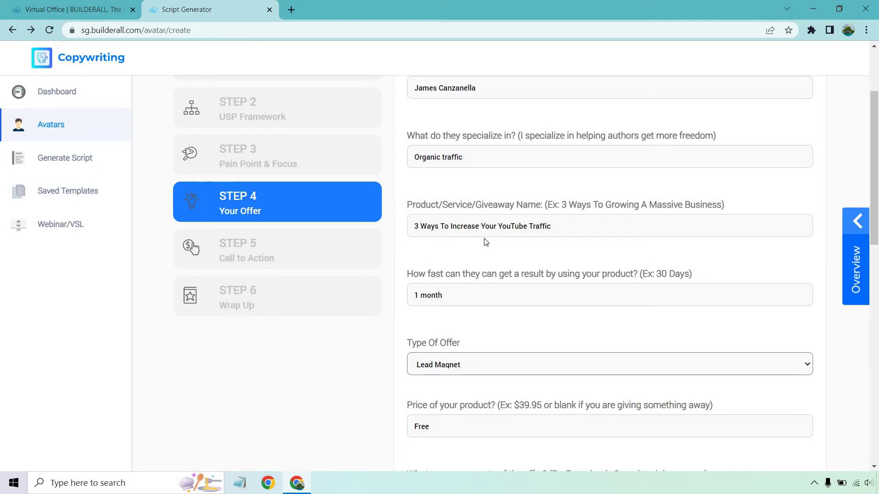
pyautogui.scroll(-1, 484, 242)
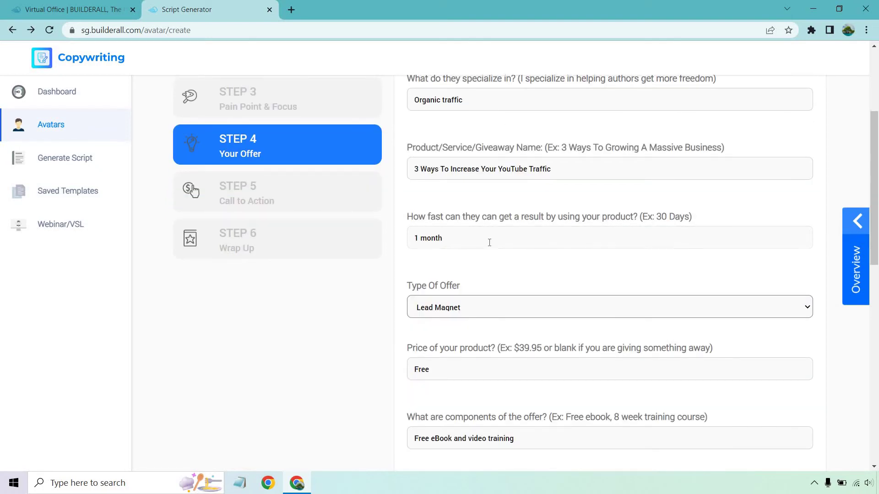
pyautogui.scroll(-1, 483, 248)
pyautogui.click(476, 251)
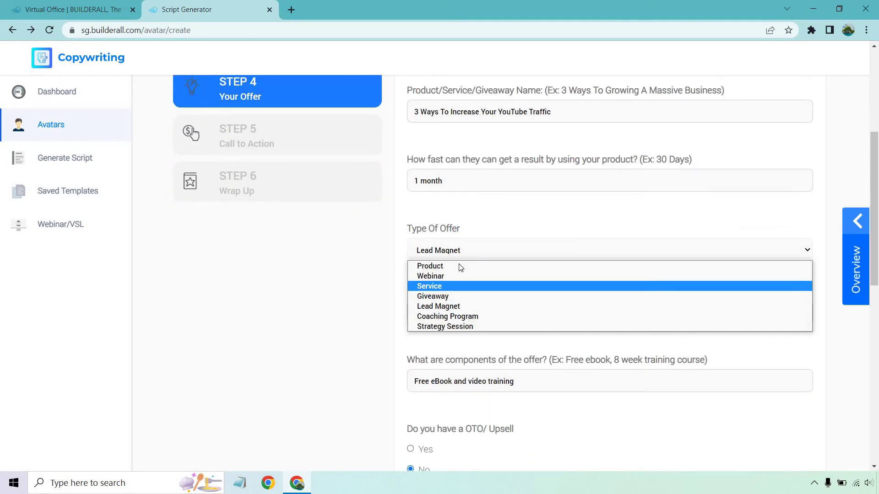
pyautogui.click(511, 231)
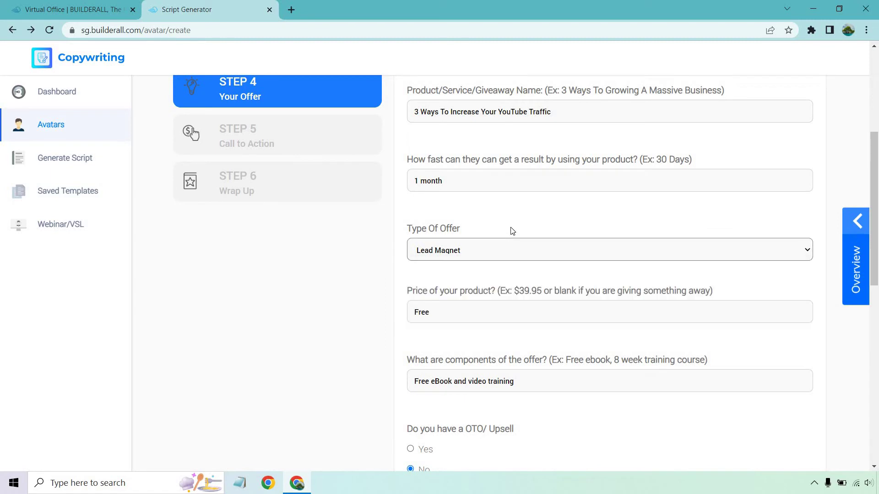
pyautogui.scroll(-2, 511, 230)
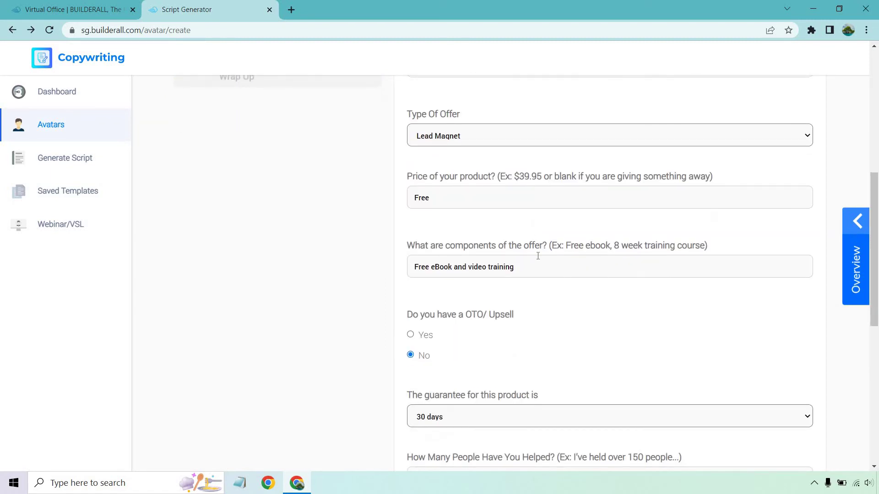
pyautogui.scroll(-2, 542, 203)
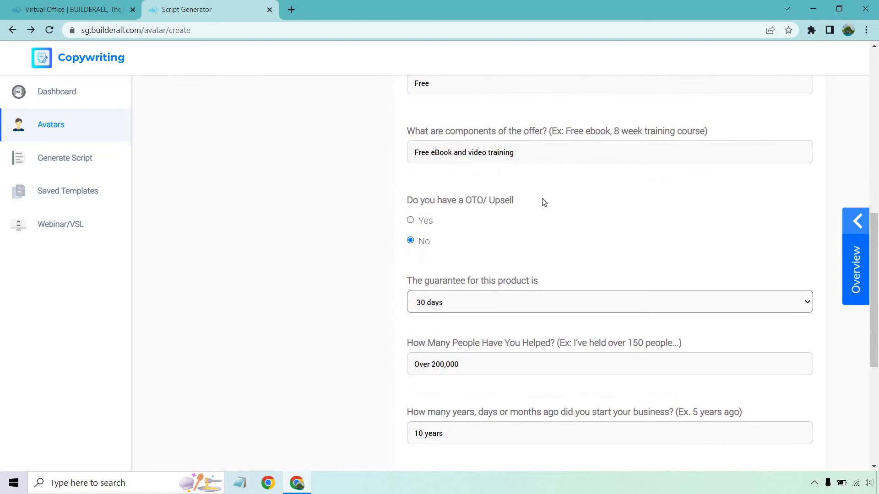
pyautogui.scroll(-1, 545, 199)
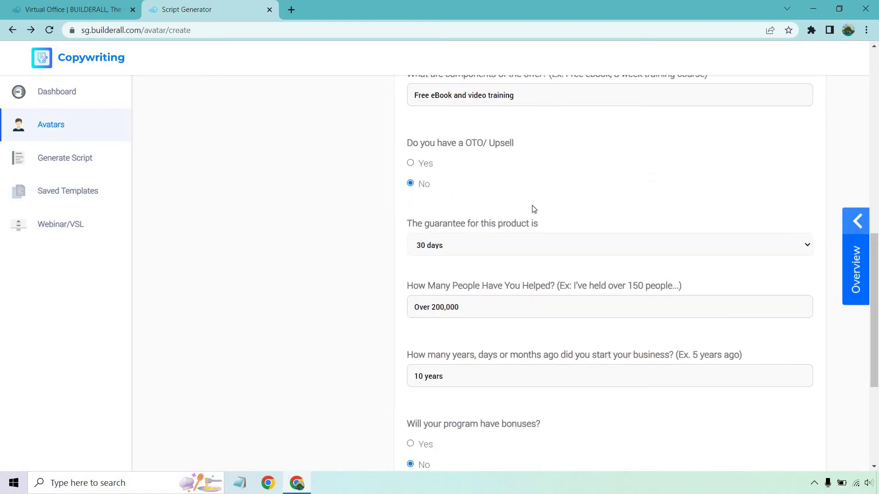
pyautogui.scroll(-1, 537, 199)
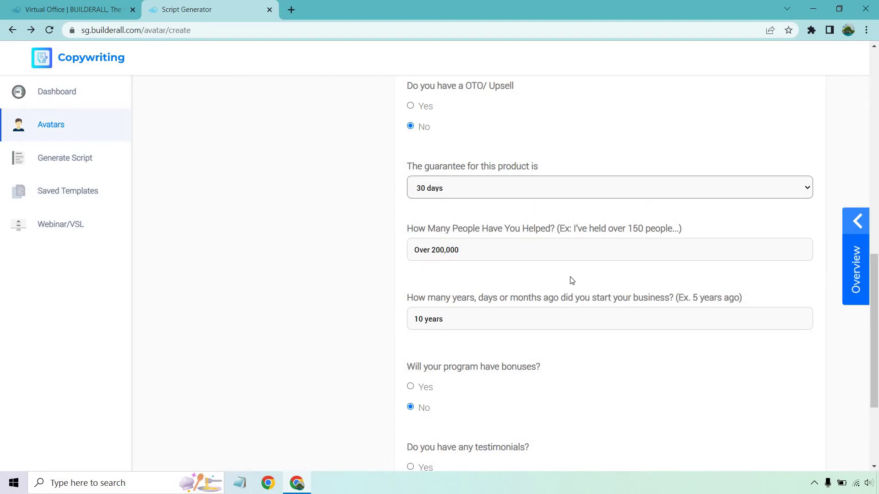
pyautogui.scroll(-2, 539, 257)
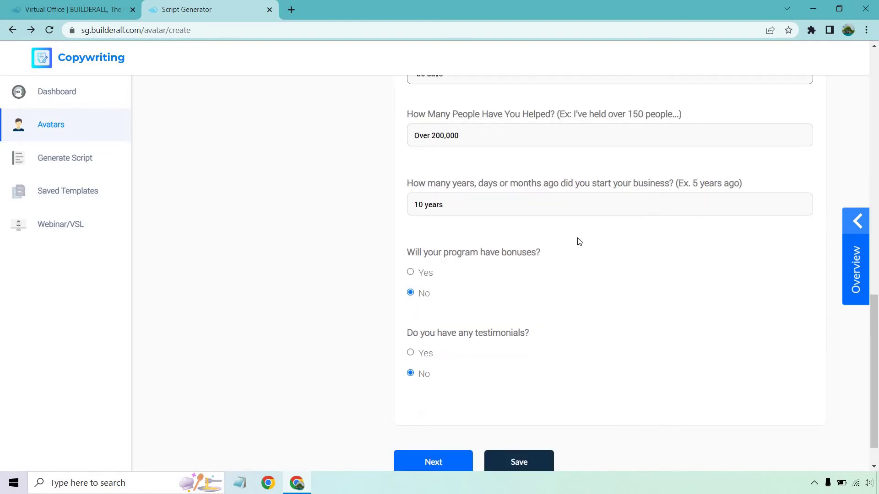
# Make the business start answer read '10 years ago' and go to Call to Action.
pyautogui.click(492, 209)
pyautogui.write('ago')
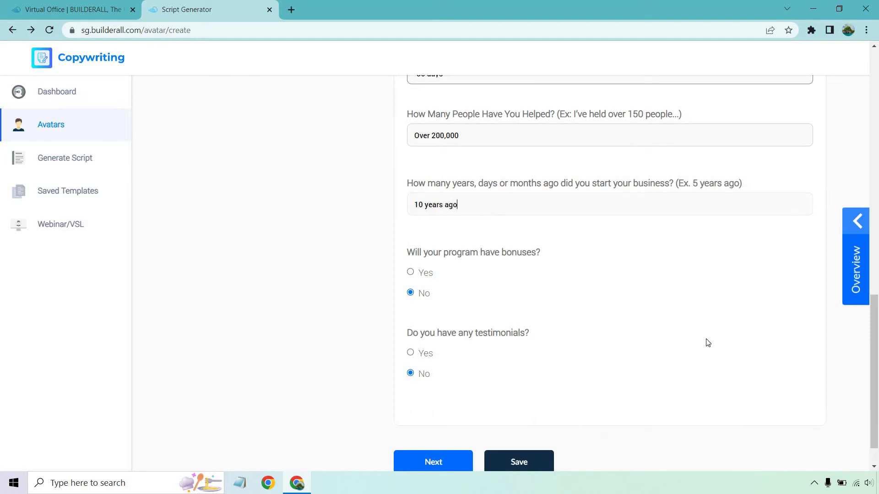
pyautogui.click(698, 324)
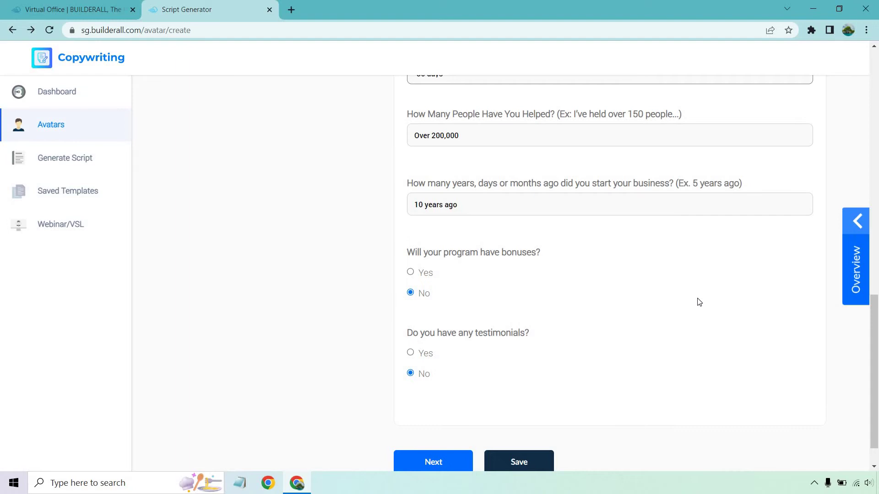
pyautogui.scroll(-2, 698, 300)
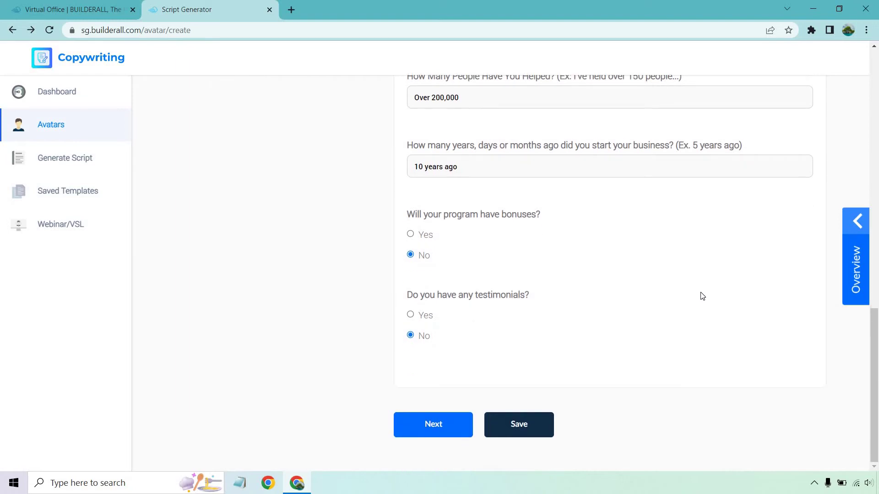
pyautogui.click(424, 426)
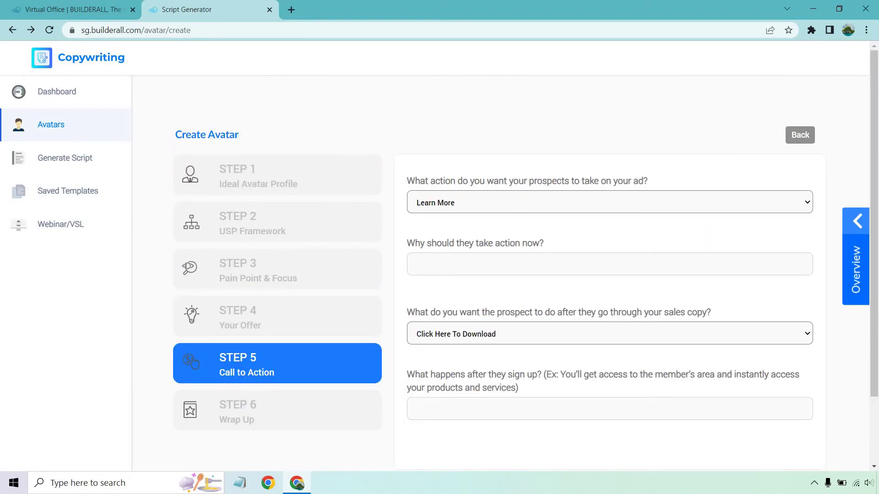
# Set the ad action to Download and answer why they should act now.
pyautogui.click(520, 204)
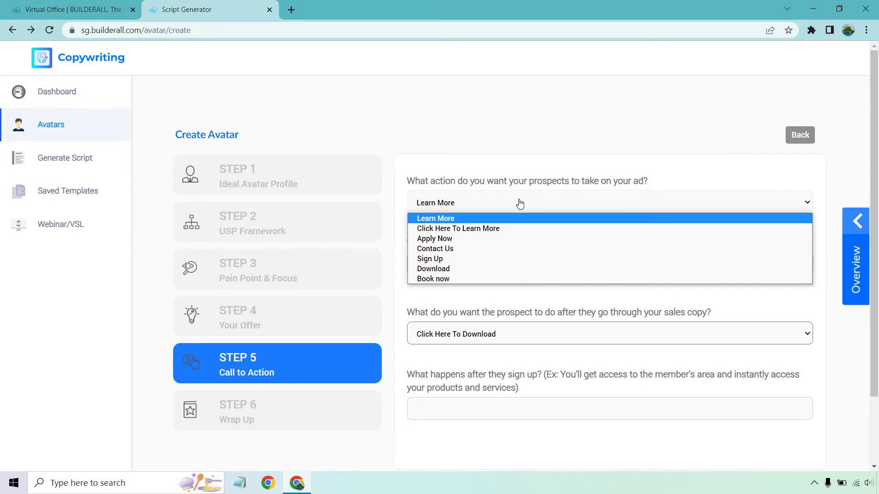
pyautogui.click(488, 228)
pyautogui.click(485, 200)
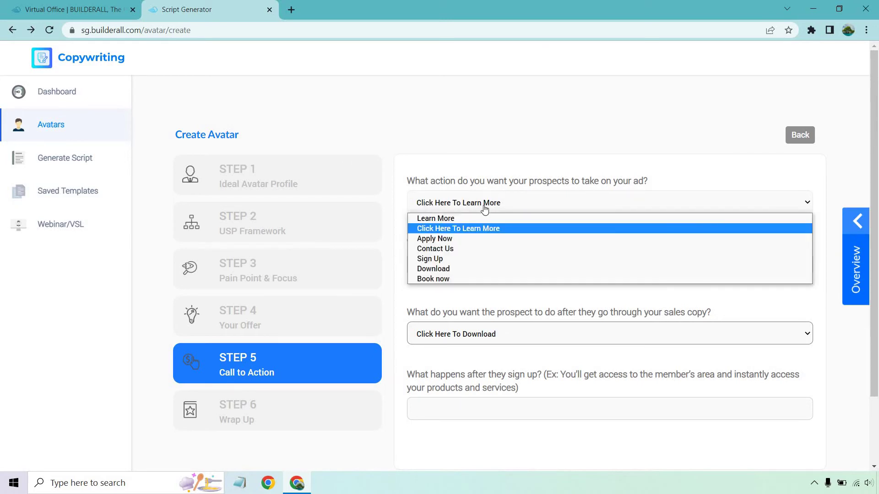
pyautogui.click(451, 268)
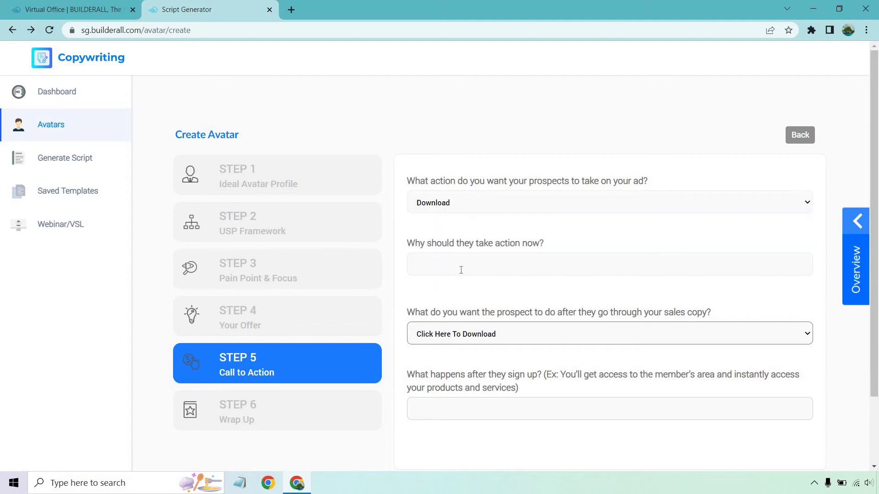
pyautogui.click(462, 267)
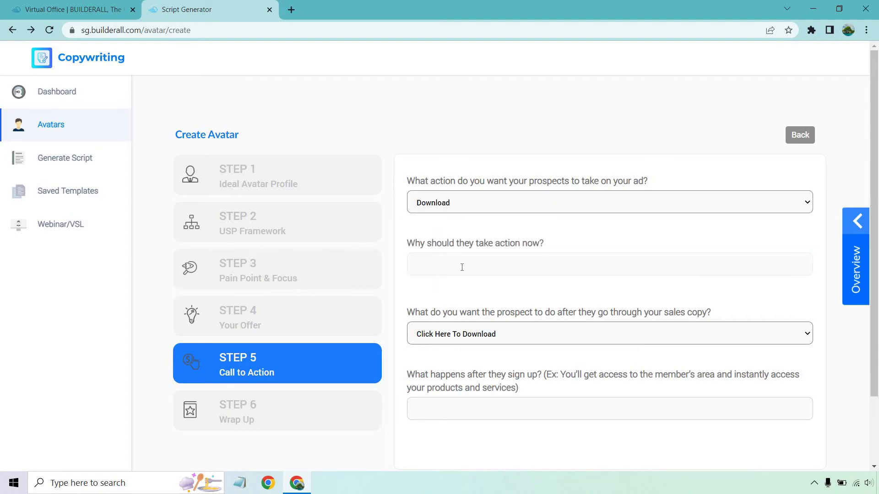
pyautogui.write('To start getting organic traffic from YouTube')
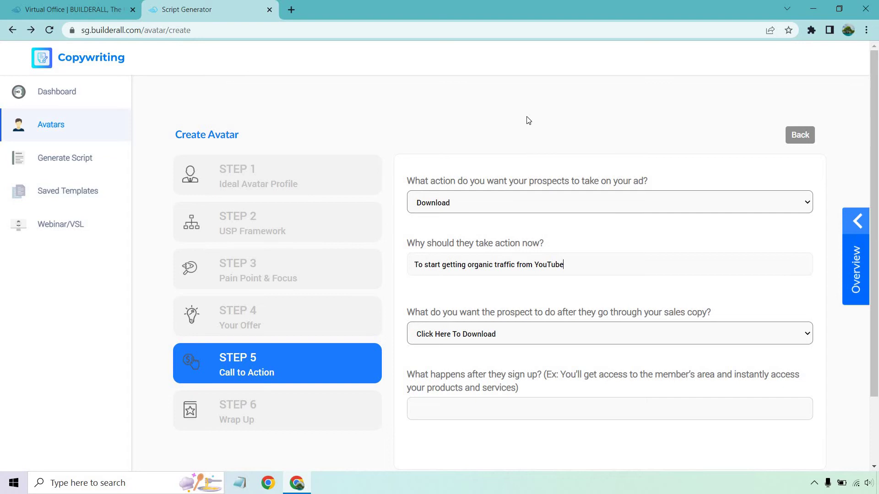
# Keep 'Click Here To Download' as the follow-up and answer what sign-up gives.
pyautogui.click(545, 334)
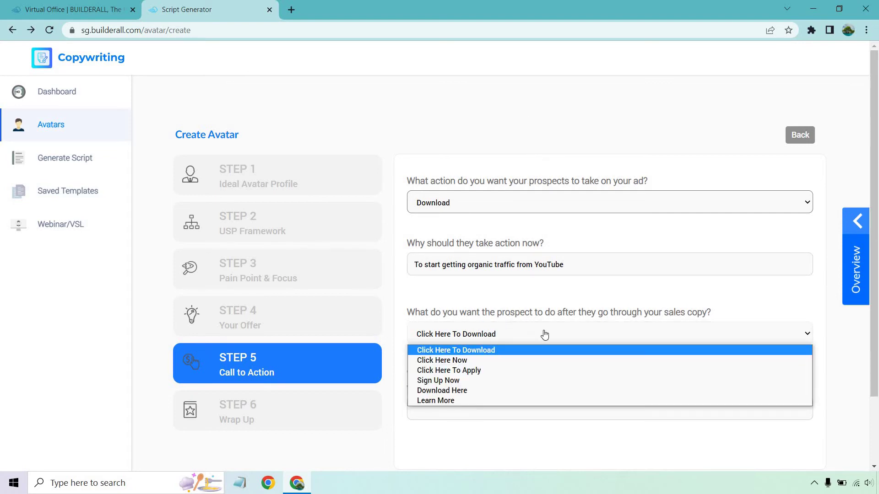
pyautogui.click(543, 294)
pyautogui.scroll(-1, 510, 330)
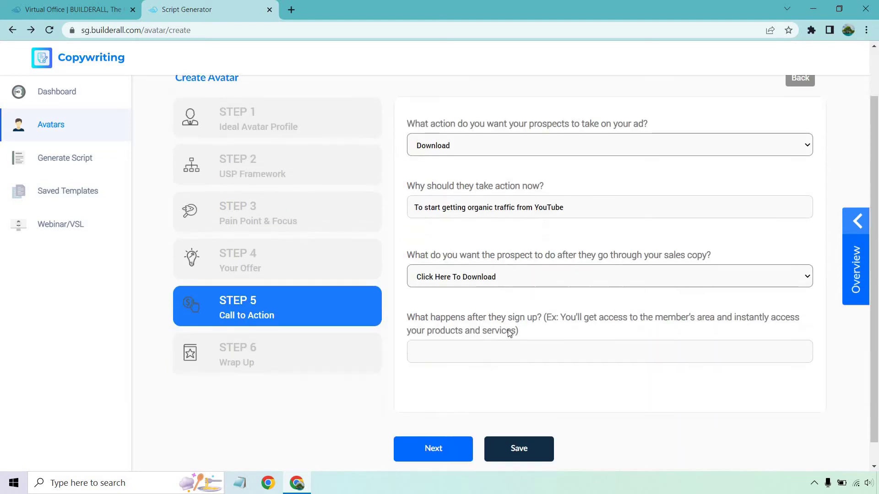
pyautogui.click(516, 353)
pyautogui.write("You'll get instant access to my free report and video training")
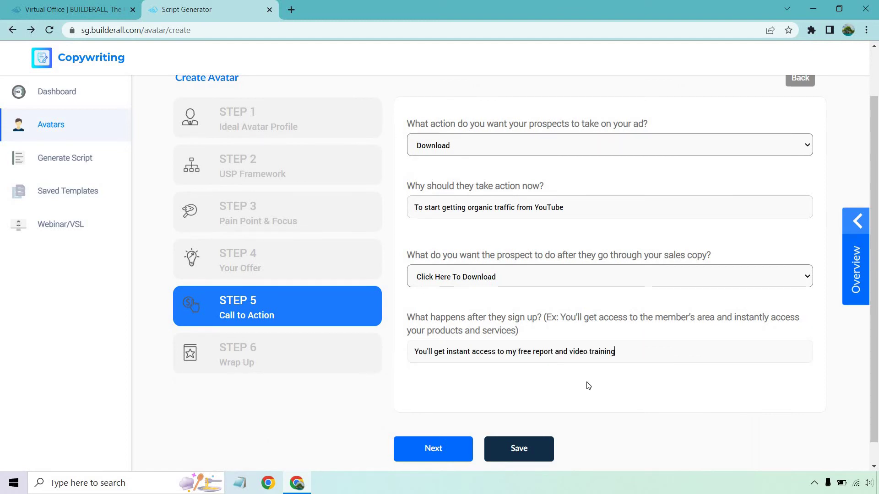
# Move to the Wrap Up step and save the completed avatar profile.
pyautogui.click(435, 446)
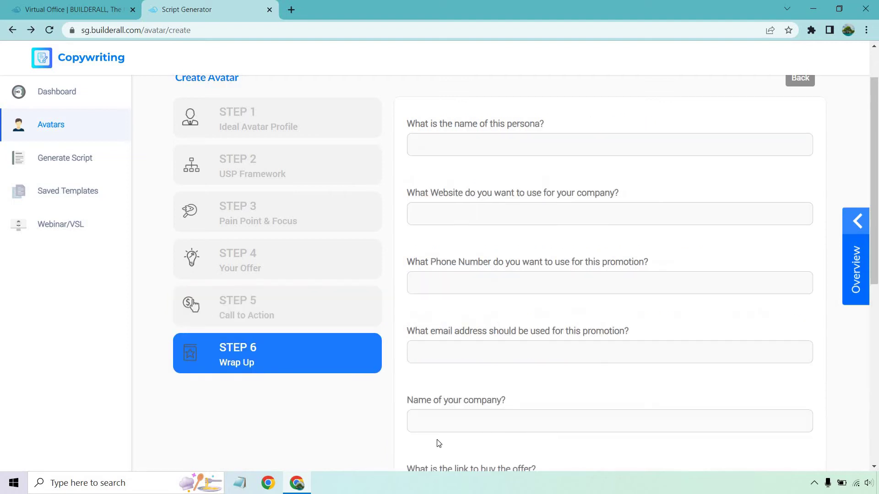
pyautogui.scroll(1, 661, 197)
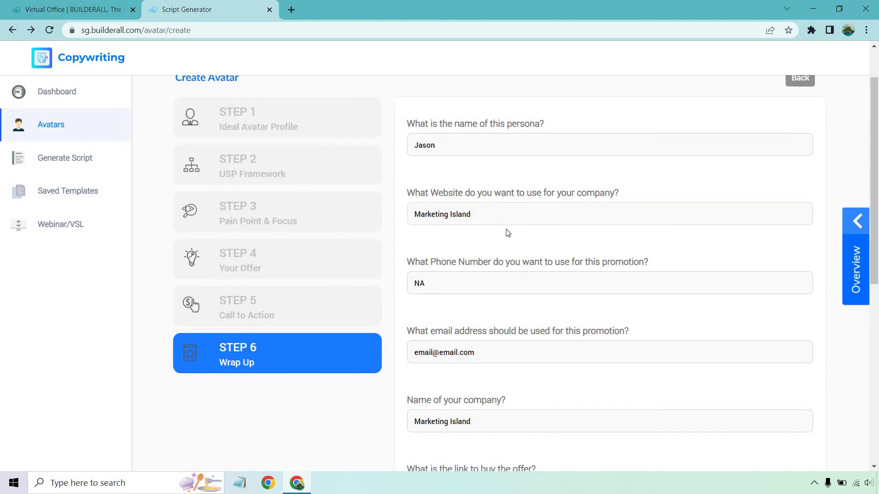
pyautogui.scroll(-1, 490, 275)
pyautogui.scroll(-1, 494, 220)
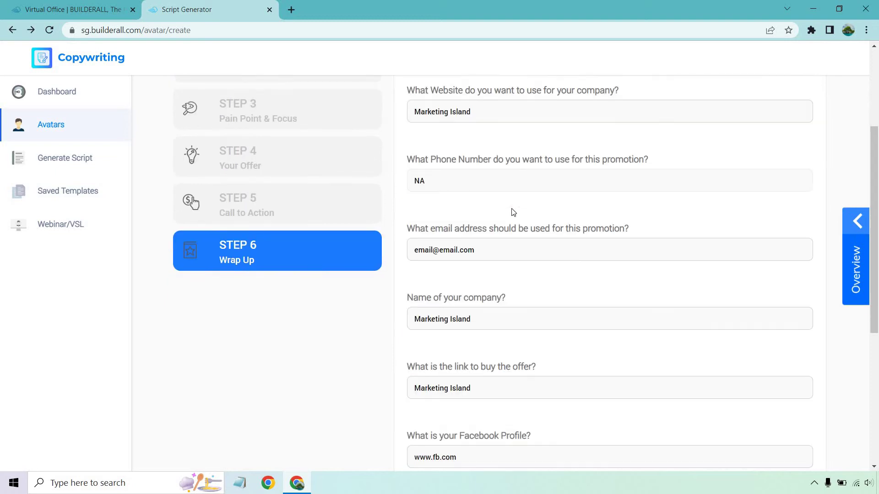
pyautogui.scroll(-2, 485, 228)
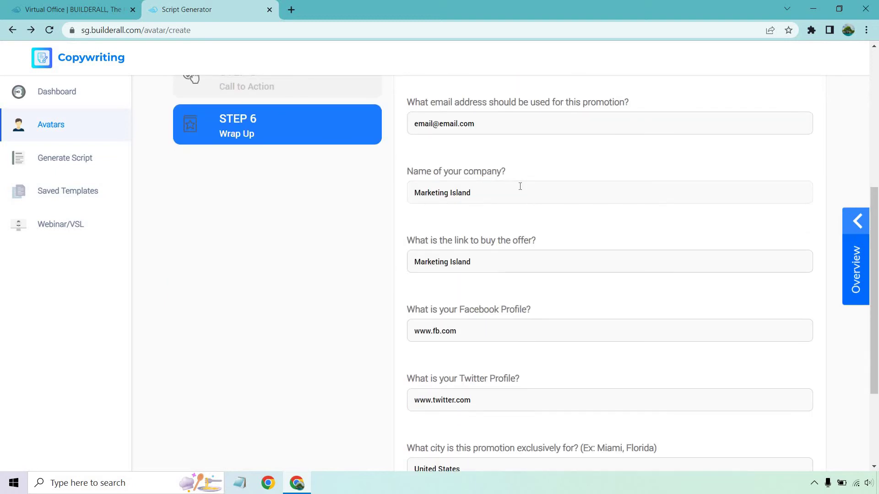
pyautogui.scroll(-1, 520, 186)
pyautogui.scroll(-1, 519, 194)
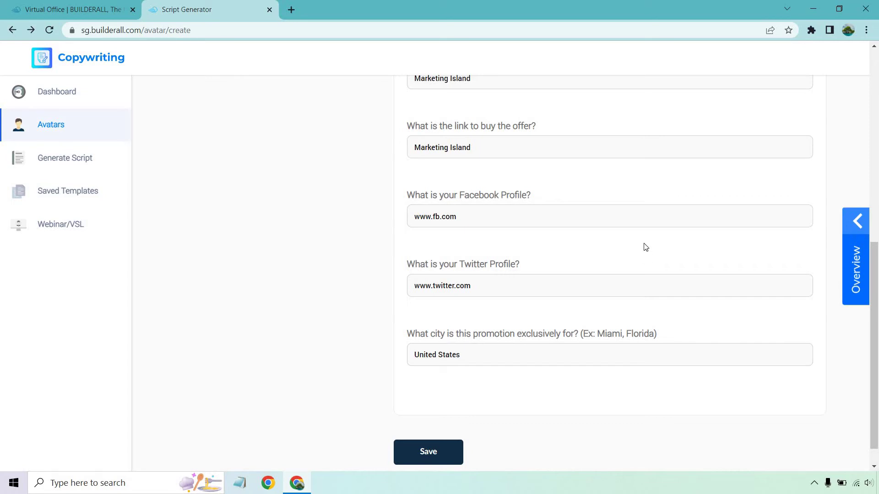
pyautogui.scroll(-1, 643, 252)
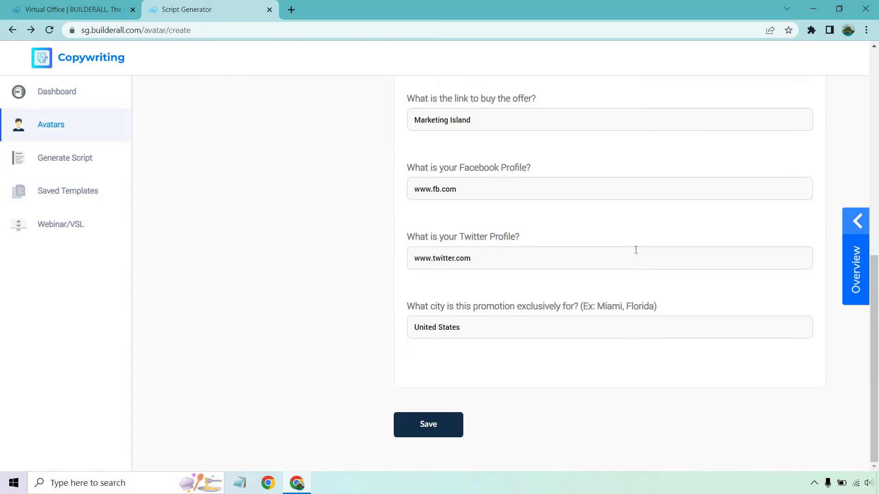
pyautogui.click(428, 424)
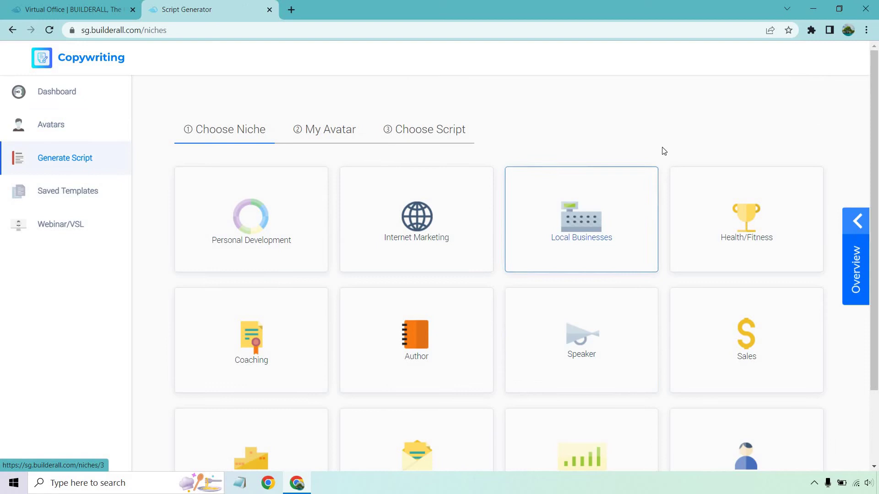
pyautogui.scroll(-2, 659, 116)
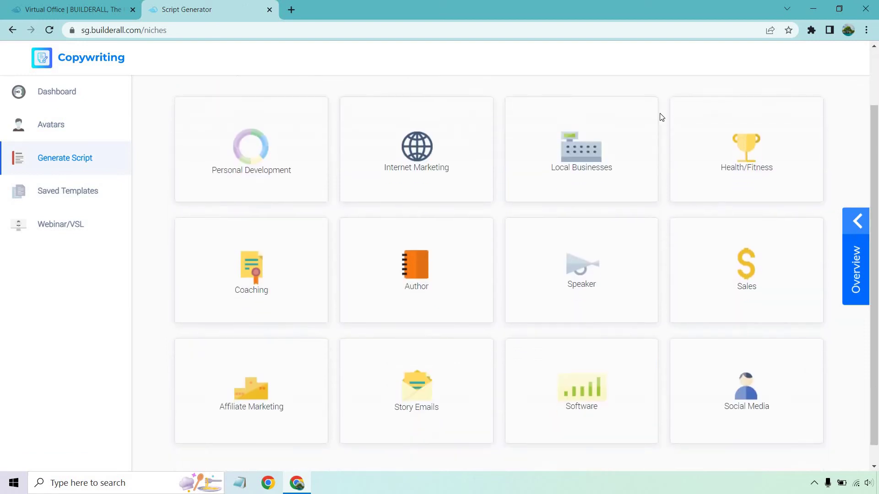
pyautogui.scroll(1, 653, 167)
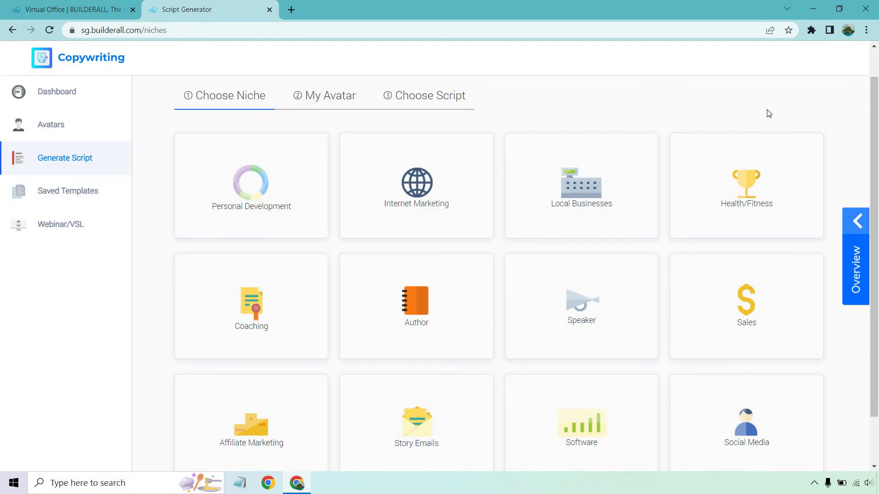
pyautogui.scroll(-1, 768, 113)
# Pick the Affiliate Marketing niche card.
pyautogui.click(252, 376)
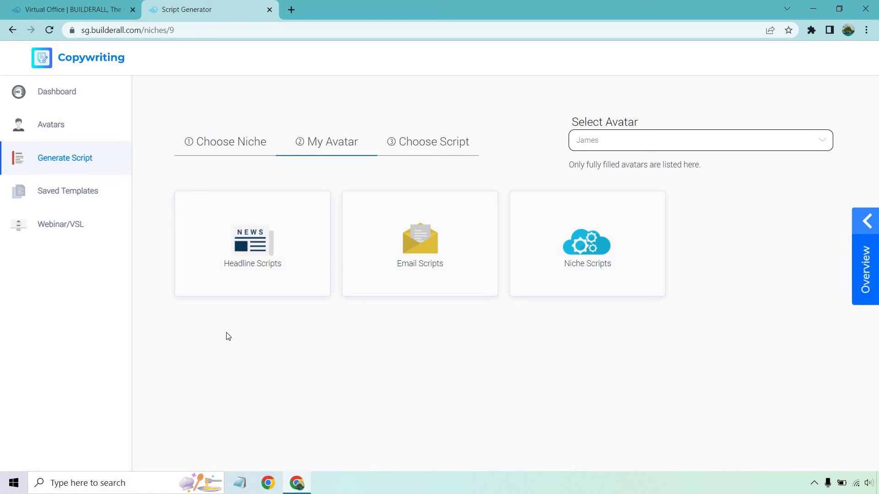
# Confirm avatar James and open the Lead Magnet Welcome Email from Email Scripts.
pyautogui.click(736, 145)
pyautogui.click(728, 168)
pyautogui.click(431, 222)
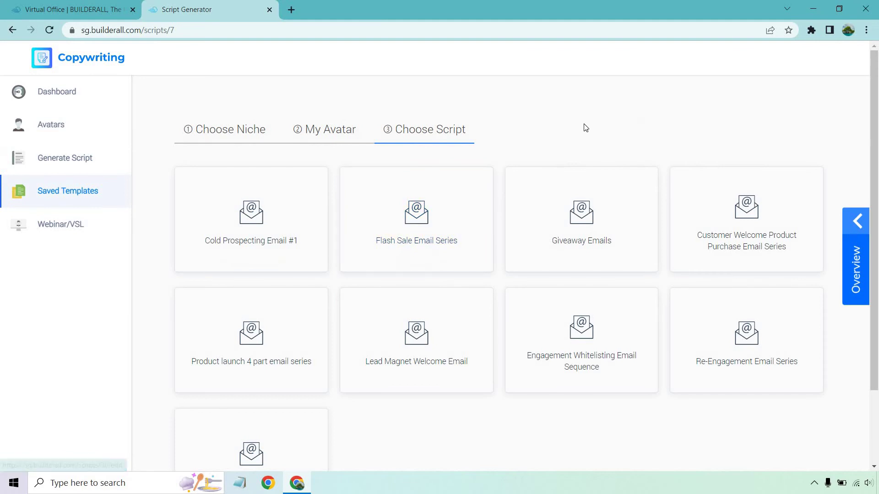
pyautogui.scroll(-1, 583, 129)
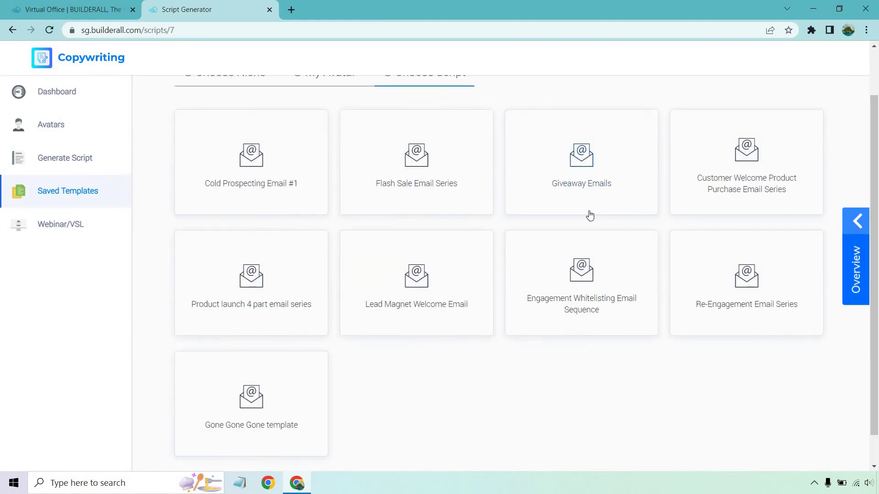
pyautogui.click(426, 288)
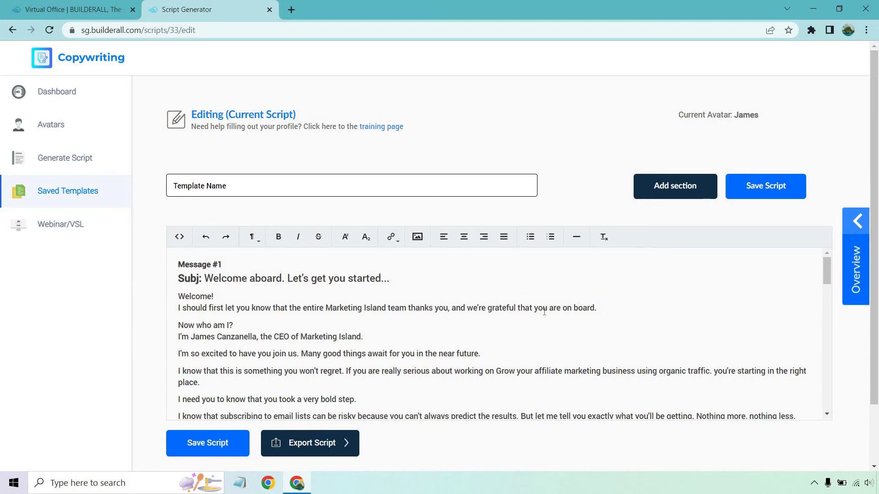
pyautogui.scroll(-1, 541, 306)
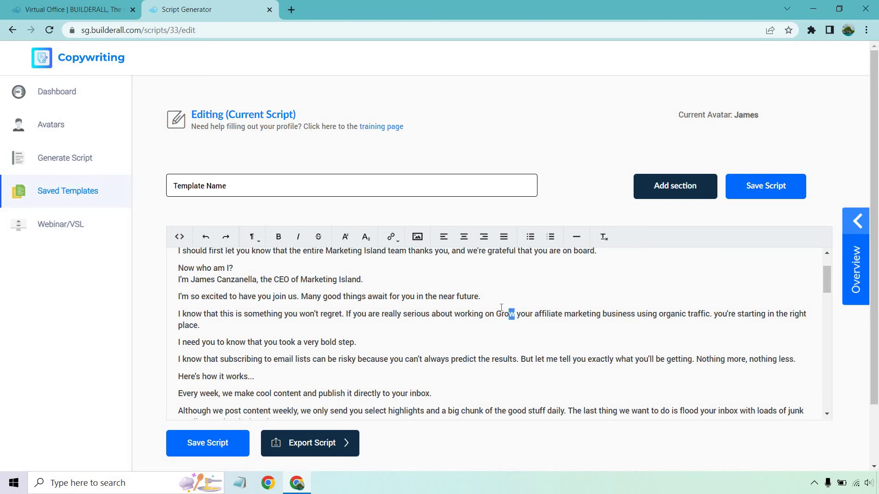
# Select the word 'Grow' in the organic traffic sentence for replacement.
pyautogui.doubleClick(508, 313)
pyautogui.write('grow')
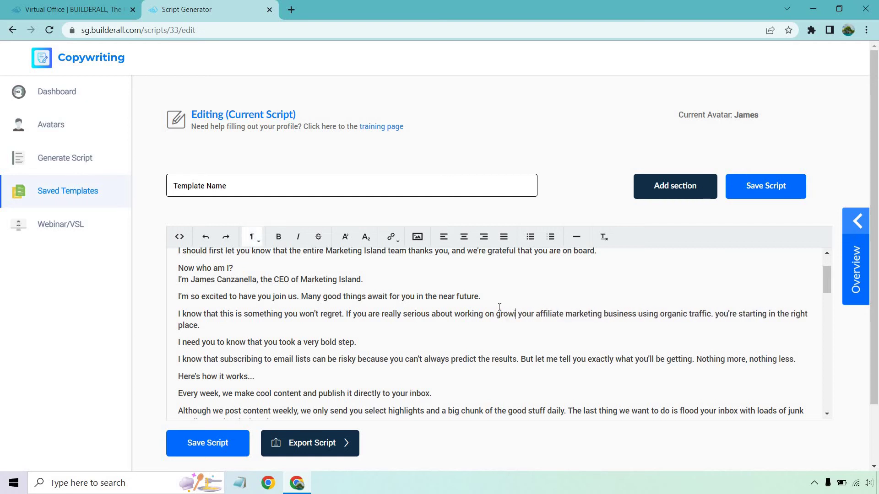
pyautogui.write('ing')
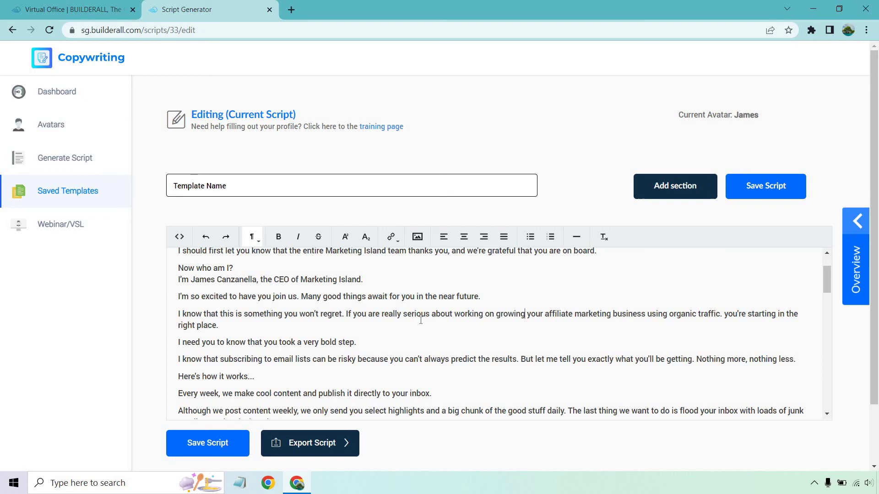
pyautogui.scroll(-1, 457, 315)
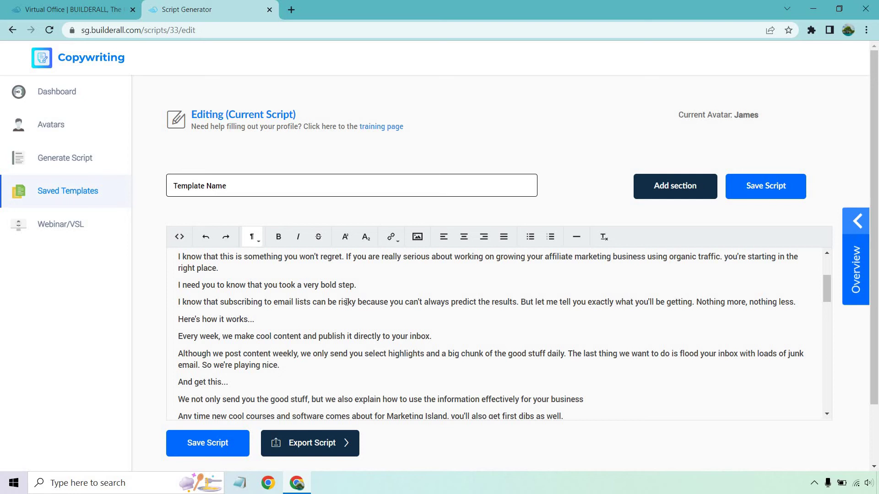
pyautogui.scroll(-1, 223, 276)
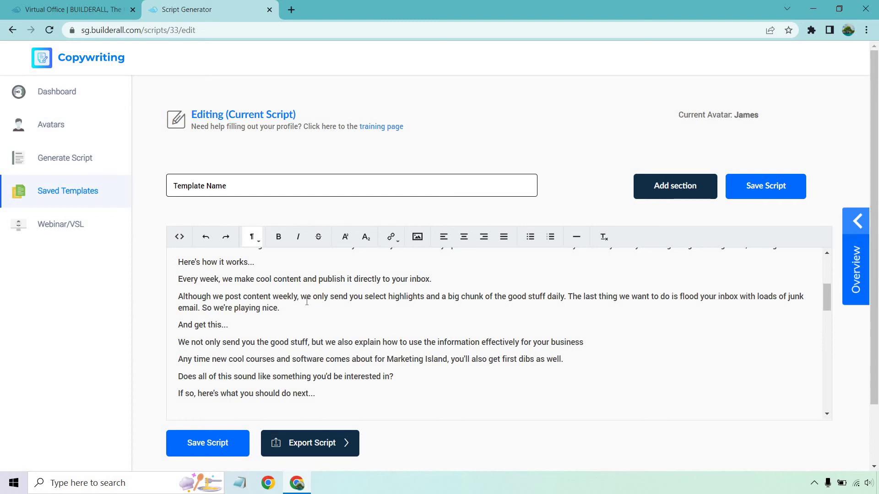
pyautogui.scroll(-1, 307, 303)
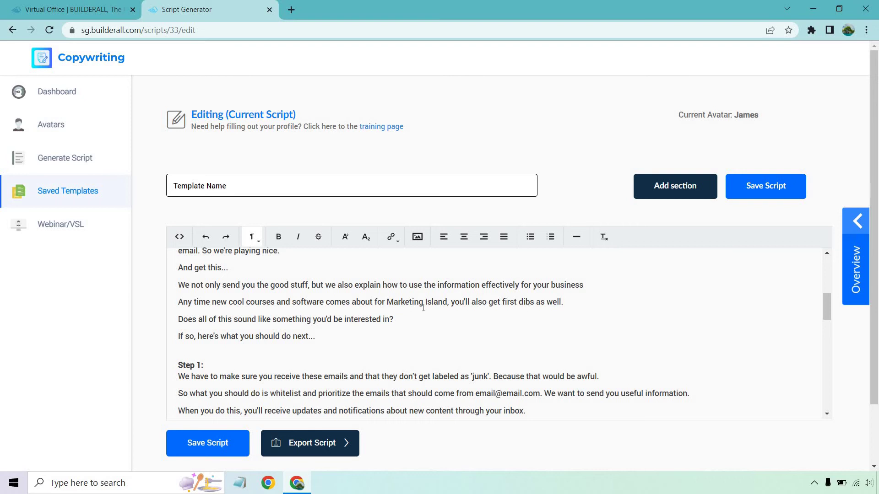
pyautogui.scroll(-1, 413, 308)
pyautogui.scroll(-1, 381, 308)
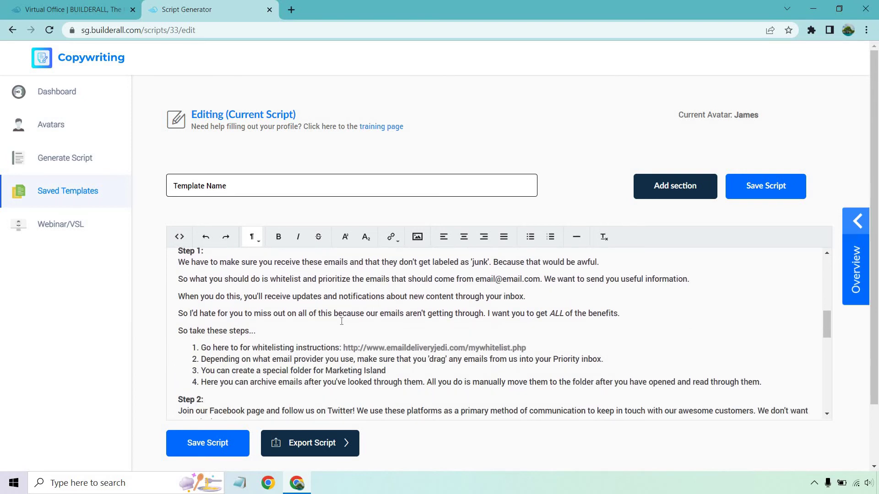
pyautogui.scroll(-2, 335, 314)
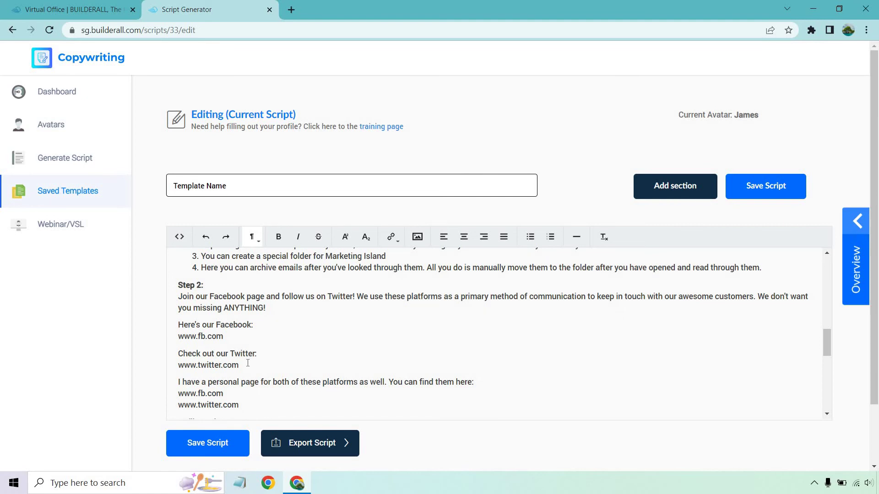
# Delete the P.P.S. and 'shoot me an email' lines at the end of the welcome email.
pyautogui.moveTo(168, 351); pyautogui.dragTo(312, 325)
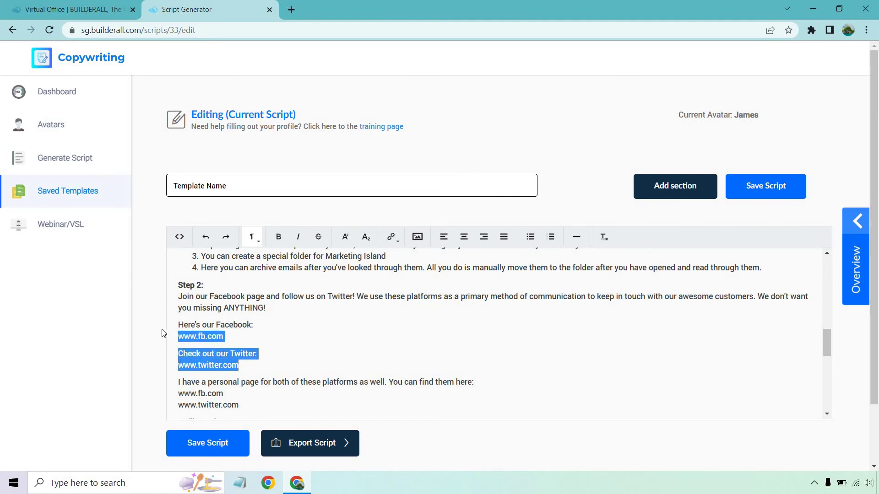
pyautogui.click(352, 323)
pyautogui.scroll(-1, 351, 323)
pyautogui.scroll(-1, 352, 319)
pyautogui.scroll(-1, 353, 316)
pyautogui.scroll(-1, 354, 312)
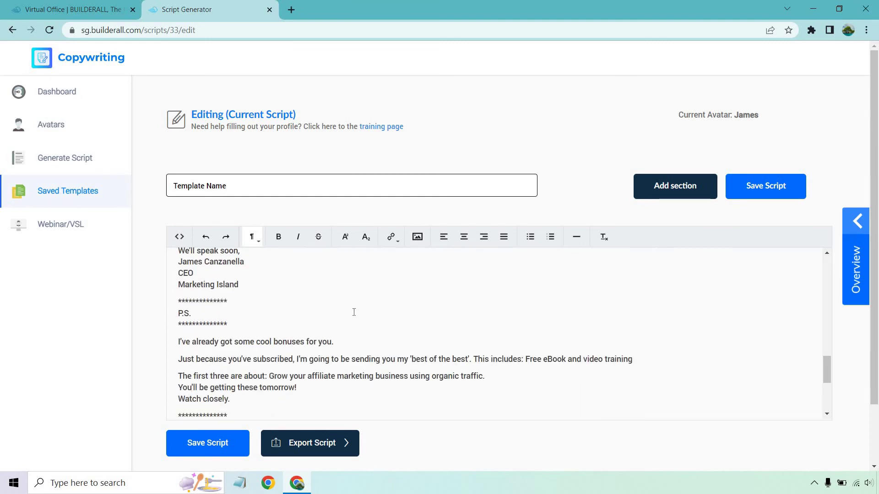
pyautogui.scroll(-1, 353, 312)
pyautogui.scroll(-2, 354, 312)
pyautogui.scroll(-1, 354, 313)
pyautogui.scroll(-1, 385, 323)
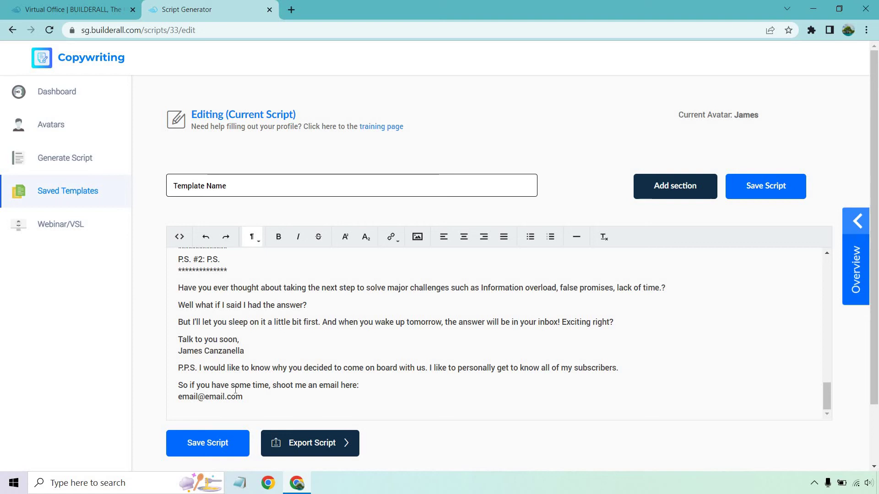
pyautogui.moveTo(244, 398)
pyautogui.mouseDown()
pyautogui.moveTo(178, 386)
pyautogui.moveTo(177, 370)
pyautogui.mouseUp()
pyautogui.press('BackSpace')
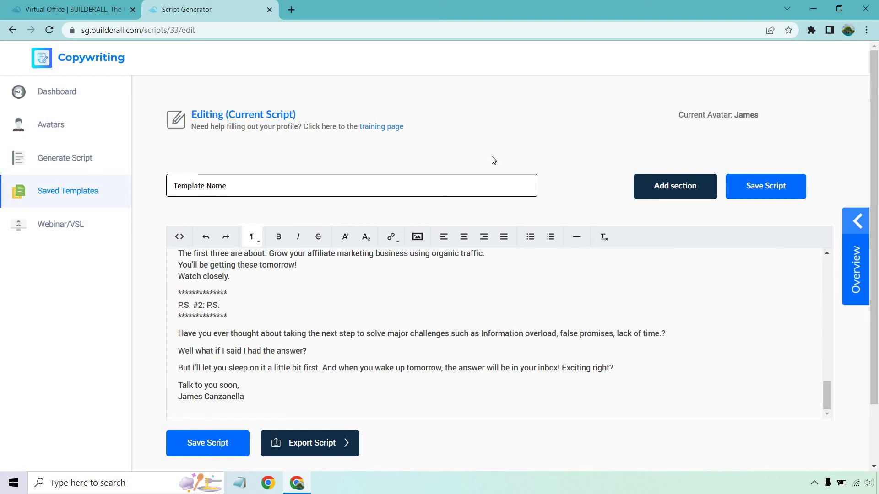
pyautogui.scroll(5, 610, 326)
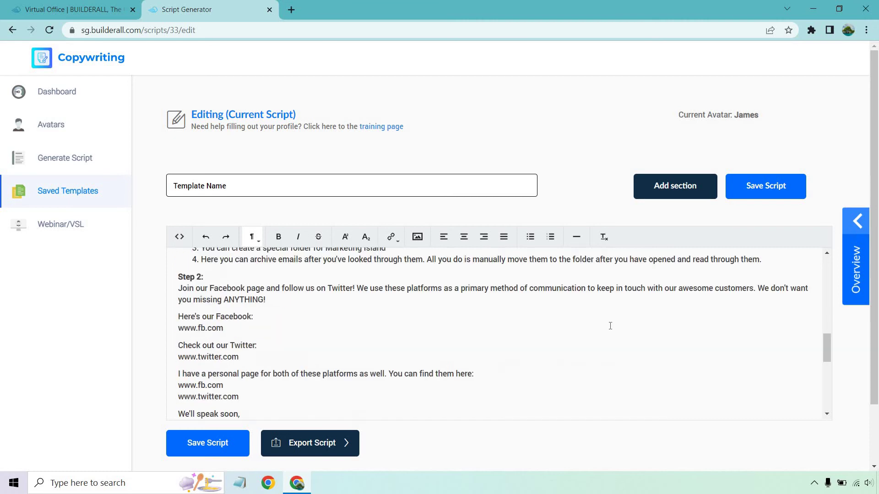
pyautogui.scroll(5, 610, 326)
pyautogui.scroll(5, 610, 325)
pyautogui.scroll(3, 604, 319)
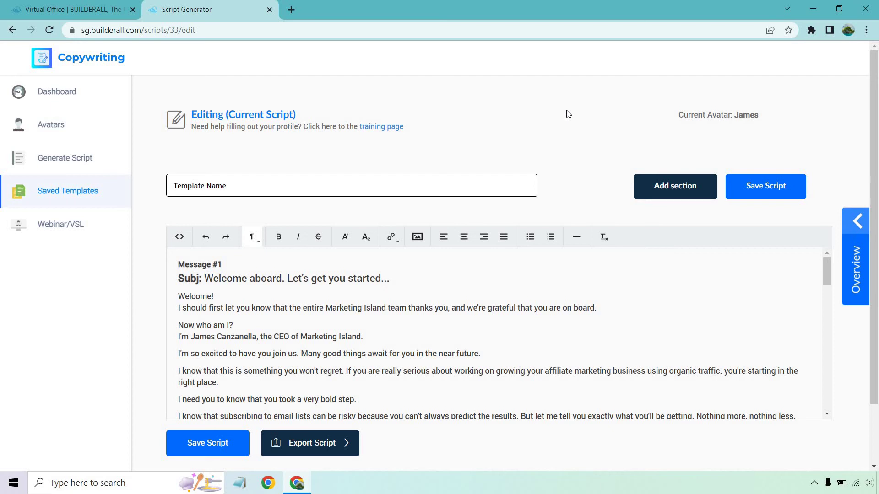
# Open the Affiliate Marketing niche's Email Subject Scripts from the Headline Scripts category.
pyautogui.click(48, 168)
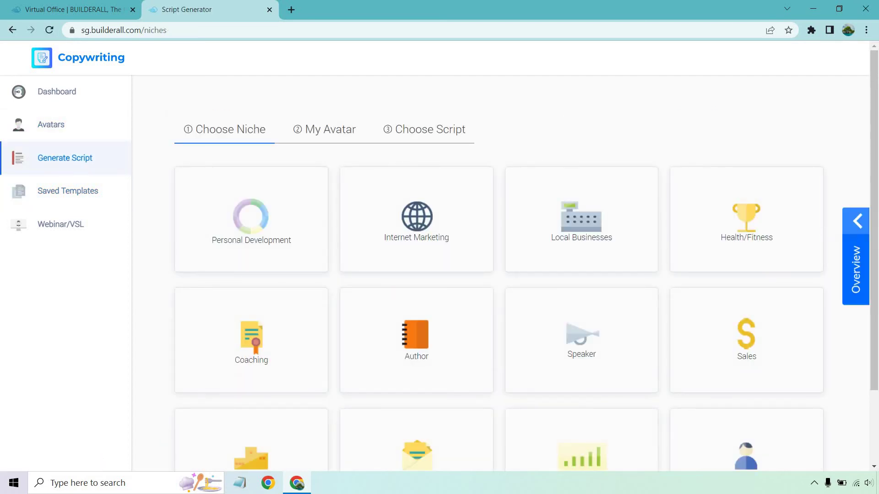
pyautogui.scroll(-2, 755, 117)
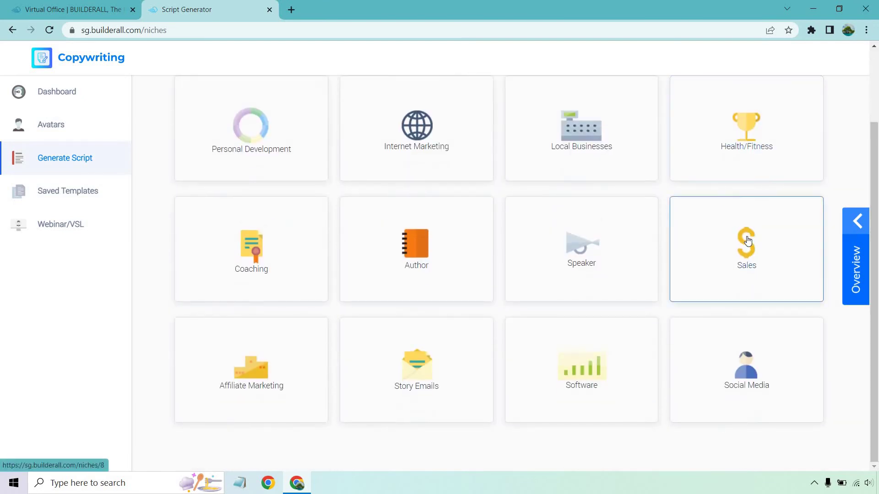
pyautogui.click(278, 382)
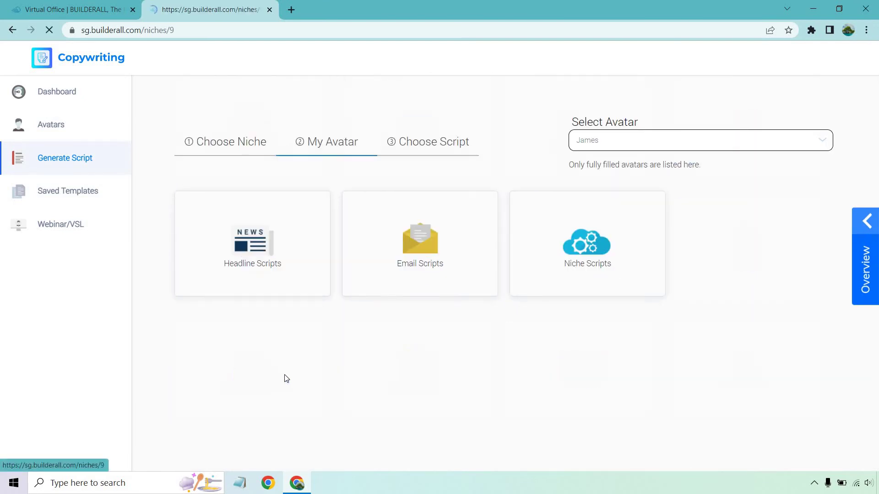
pyautogui.click(275, 252)
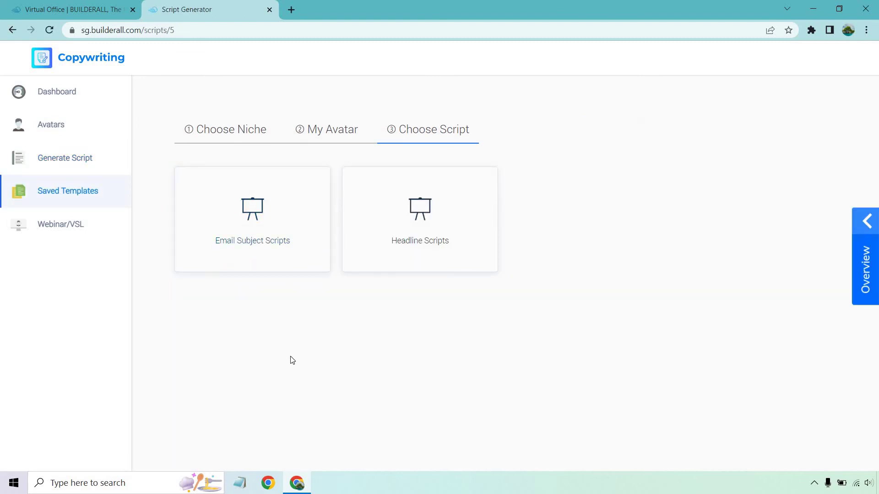
pyautogui.click(272, 216)
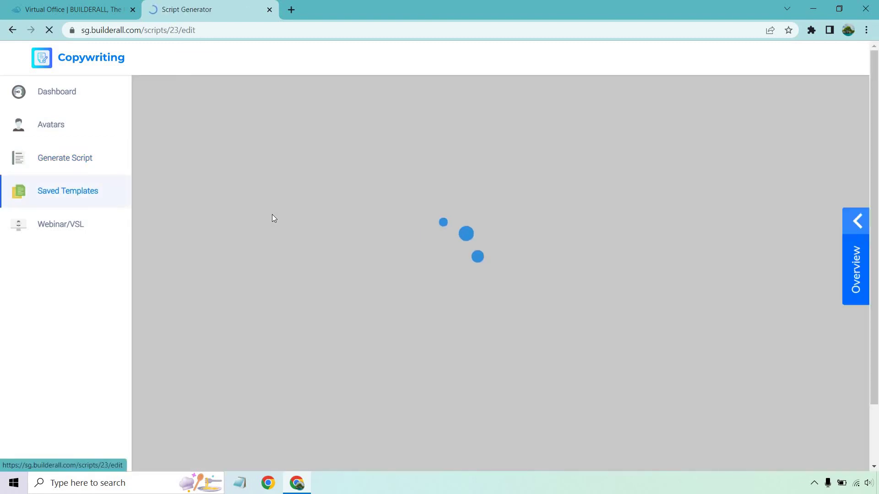
pyautogui.scroll(-2, 503, 305)
pyautogui.scroll(2, 503, 305)
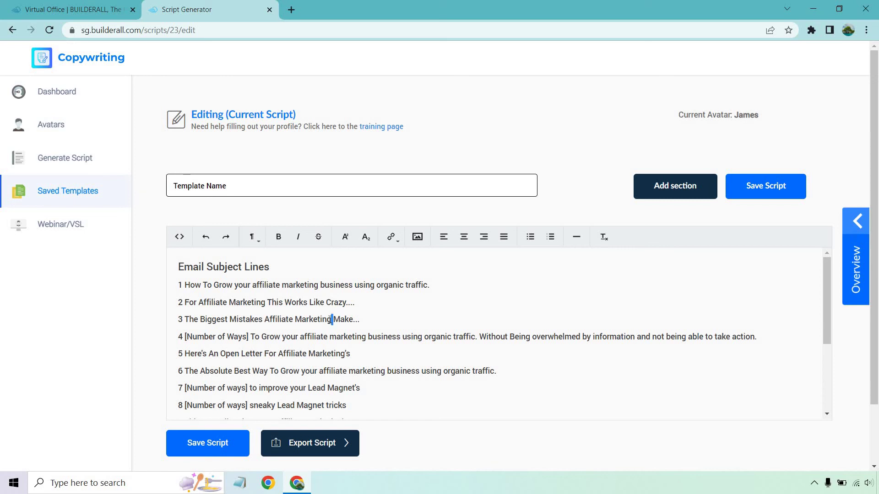
# Change the 'Marketing' endings in subject lines 3 and 5 to read 'Marketers'.
pyautogui.moveTo(335, 320); pyautogui.dragTo(321, 319)
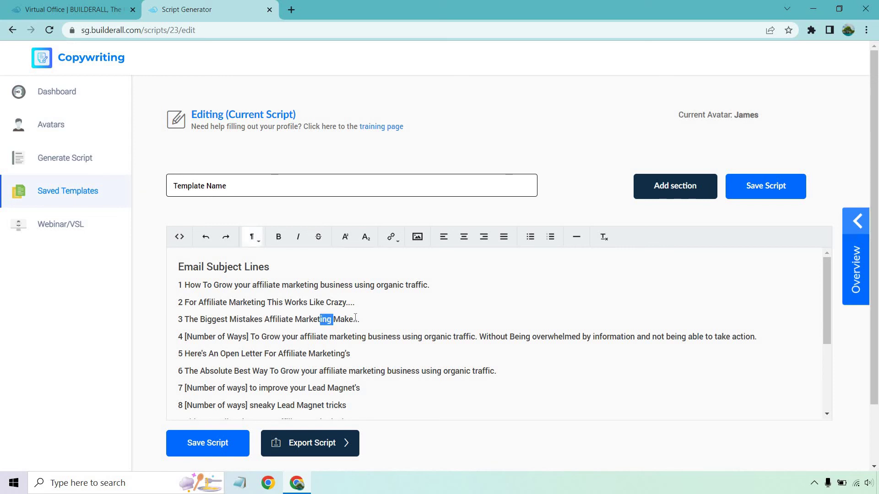
pyautogui.write('ers')
pyautogui.moveTo(765, 337); pyautogui.dragTo(183, 336)
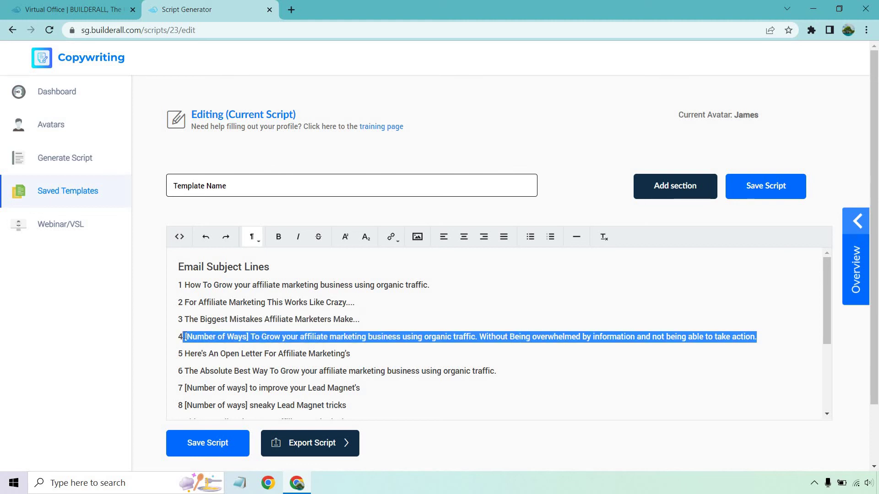
pyautogui.click(378, 351)
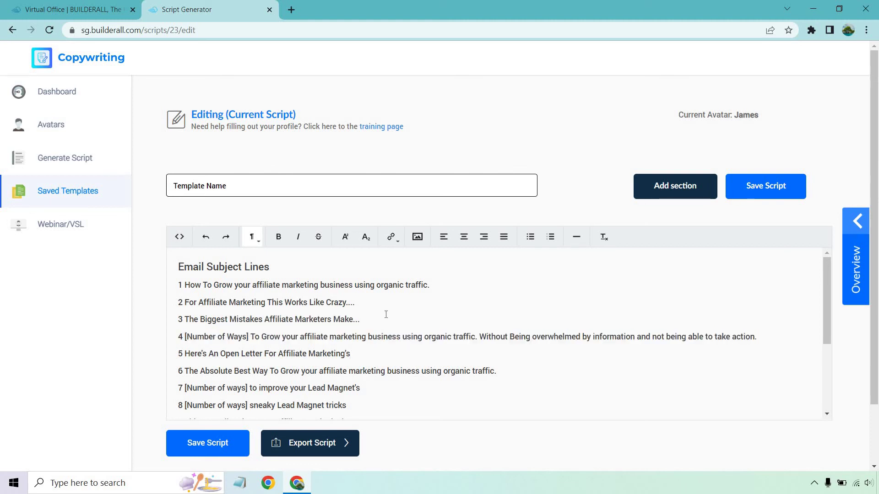
pyautogui.moveTo(357, 349); pyautogui.dragTo(336, 350)
pyautogui.press('BackSpace')
pyautogui.write('e')
pyautogui.write('rs')
pyautogui.scroll(-1, 445, 322)
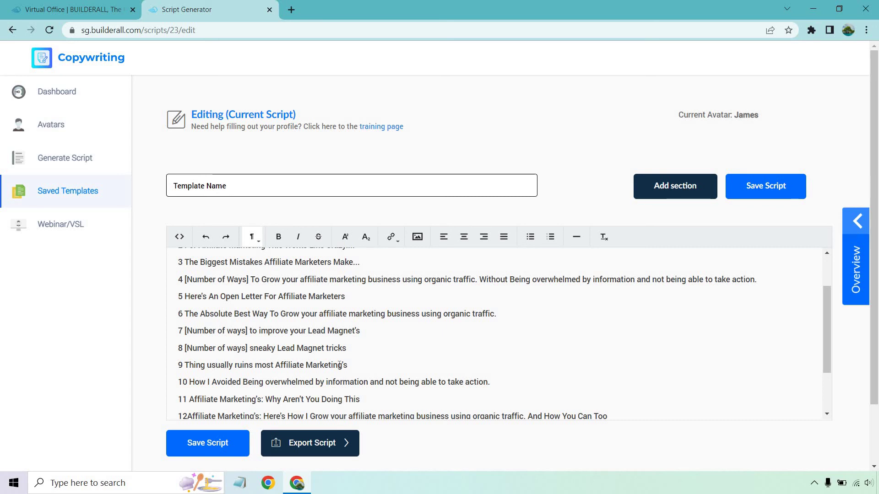
pyautogui.moveTo(347, 365); pyautogui.dragTo(216, 364)
pyautogui.scroll(-1, 490, 339)
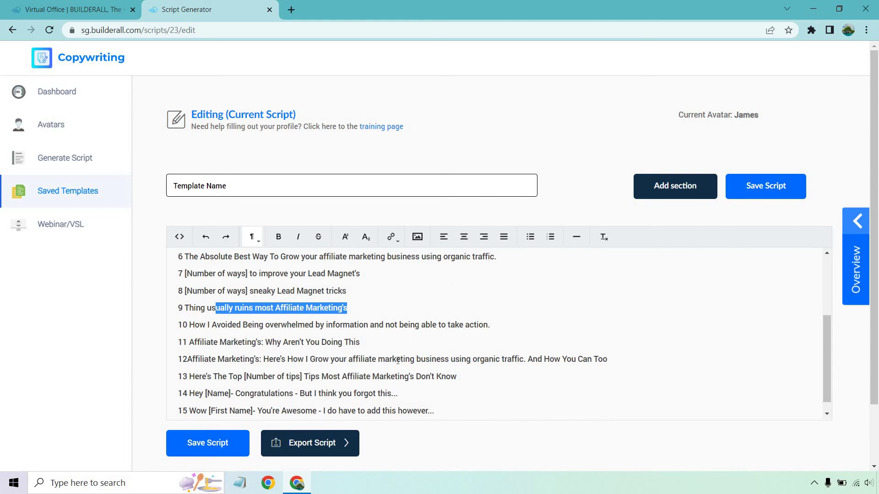
pyautogui.scroll(-1, 426, 344)
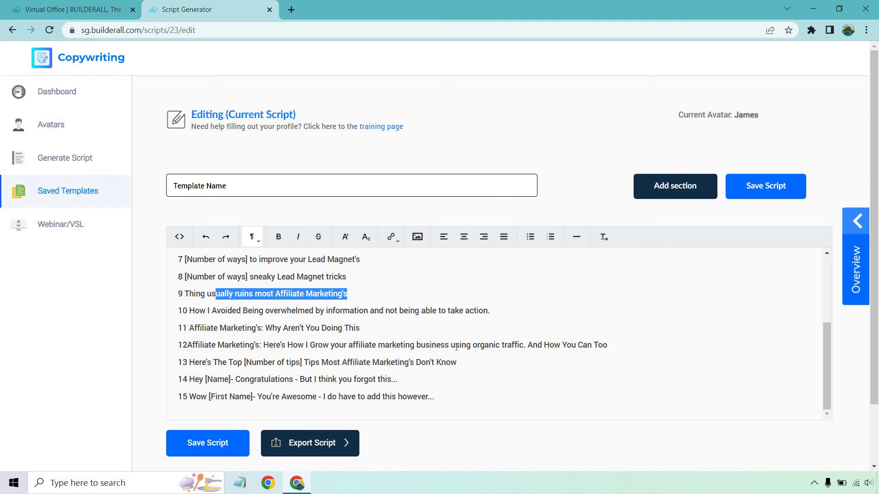
pyautogui.scroll(3, 459, 338)
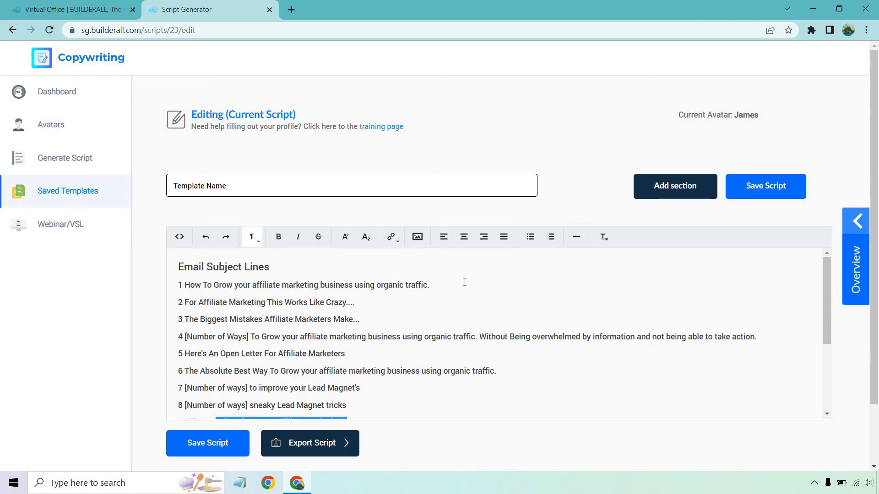
pyautogui.scroll(-1, 358, 357)
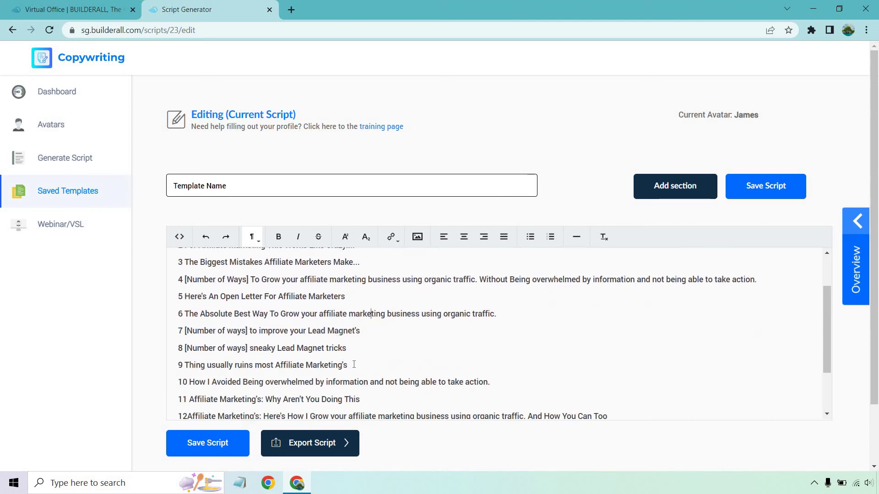
pyautogui.moveTo(348, 365); pyautogui.dragTo(342, 364)
pyautogui.moveTo(289, 365); pyautogui.dragTo(184, 365)
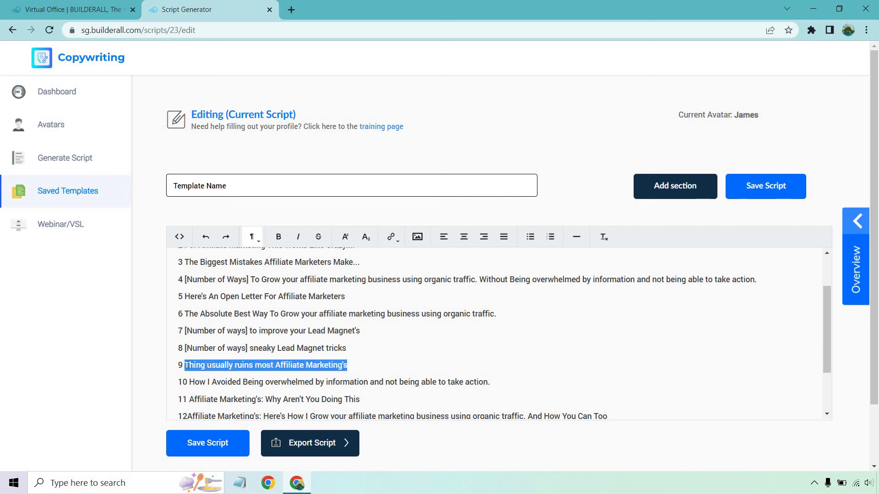
pyautogui.click(305, 365)
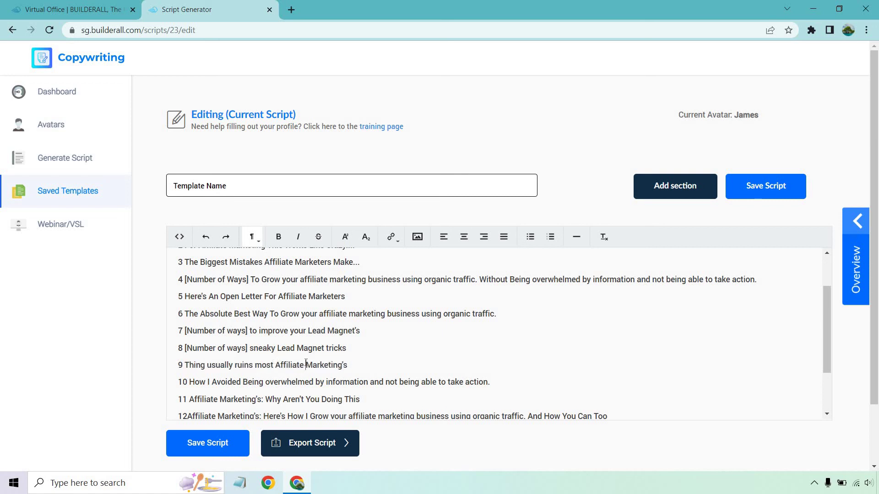
pyautogui.moveTo(275, 364); pyautogui.dragTo(343, 365)
pyautogui.click(363, 360)
pyautogui.scroll(2, 382, 372)
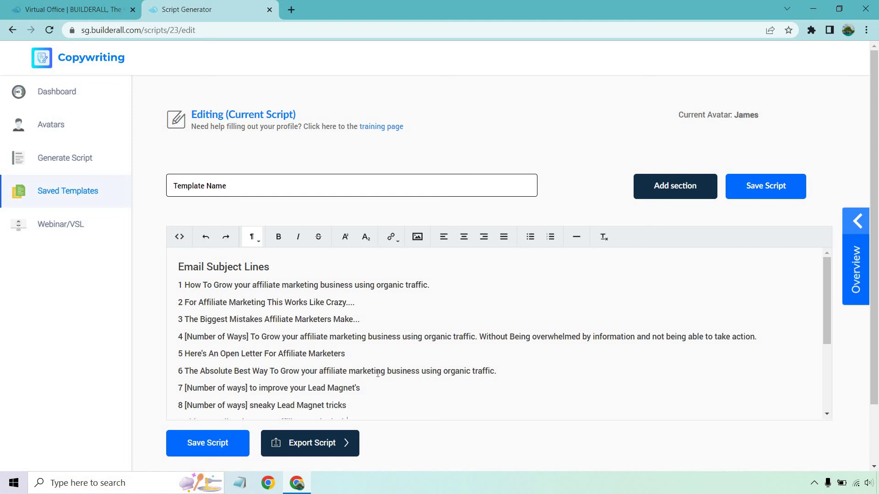